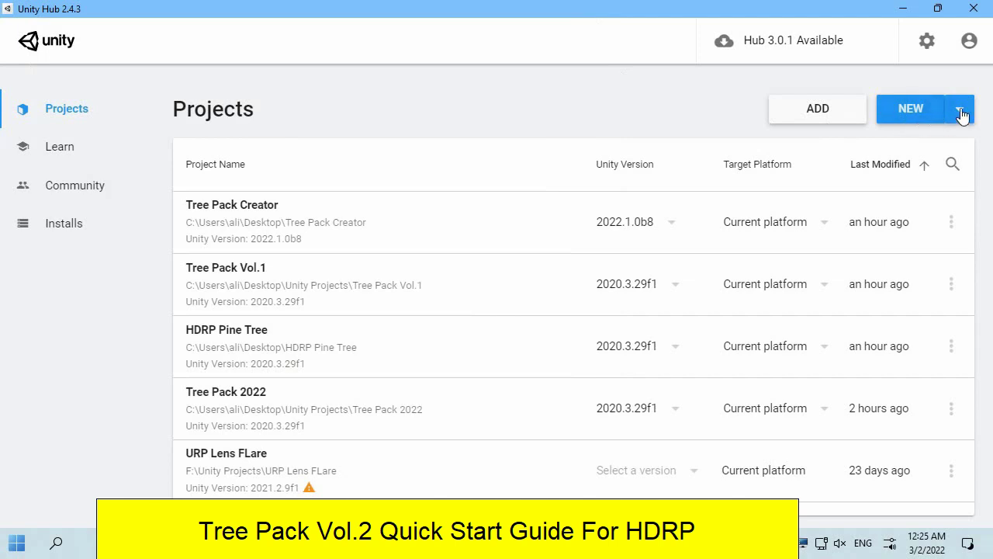
Create the High Definition RP project 'Tree Pack Vol.2 Test' with Unity 2022.1.0b8 and dismiss the Tutorials popup.
{"action": "left_click", "coordinate": [962, 114]}
{"action": "left_click", "coordinate": [935, 124]}
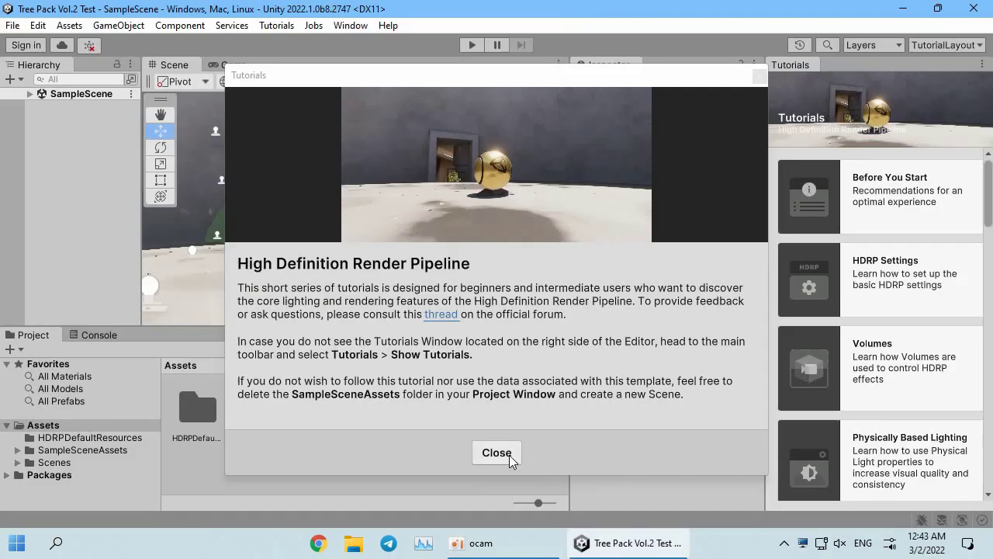
{"action": "left_click", "coordinate": [509, 454]}
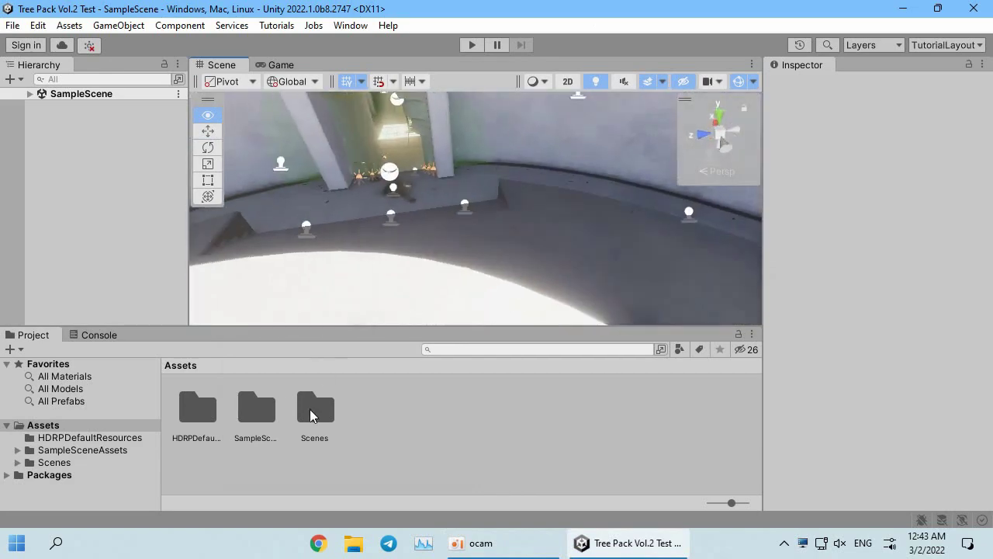
Import the TreePack2 custom package into Assets and switch the Project window to a compact list.
{"action": "mouse_move", "coordinate": [304, 295]}
{"action": "right_mouse_down"}
{"action": "mouse_move", "coordinate": [286, 288]}
{"action": "mouse_move", "coordinate": [426, 219]}
{"action": "mouse_move", "coordinate": [415, 225]}
{"action": "right_mouse_up"}
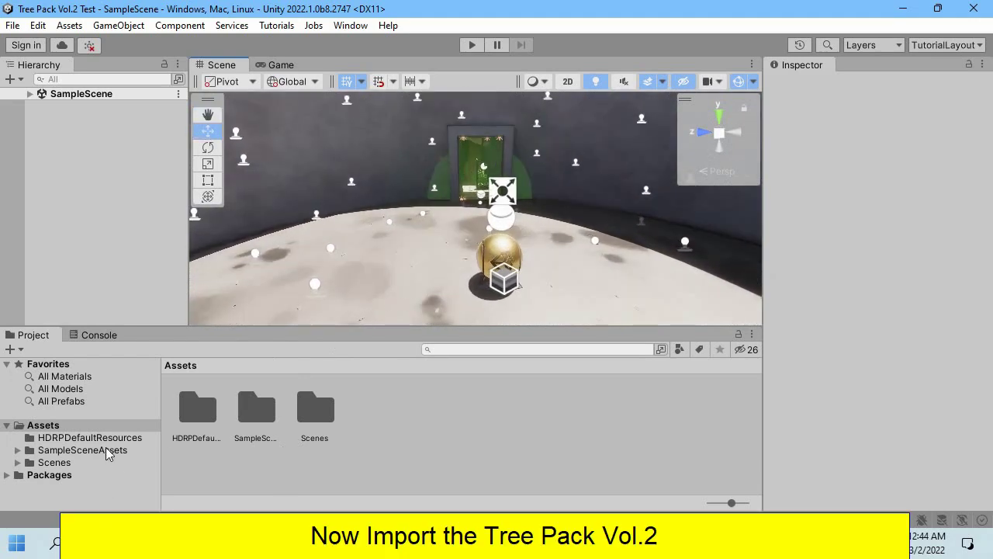
{"action": "right_click", "coordinate": [106, 452]}
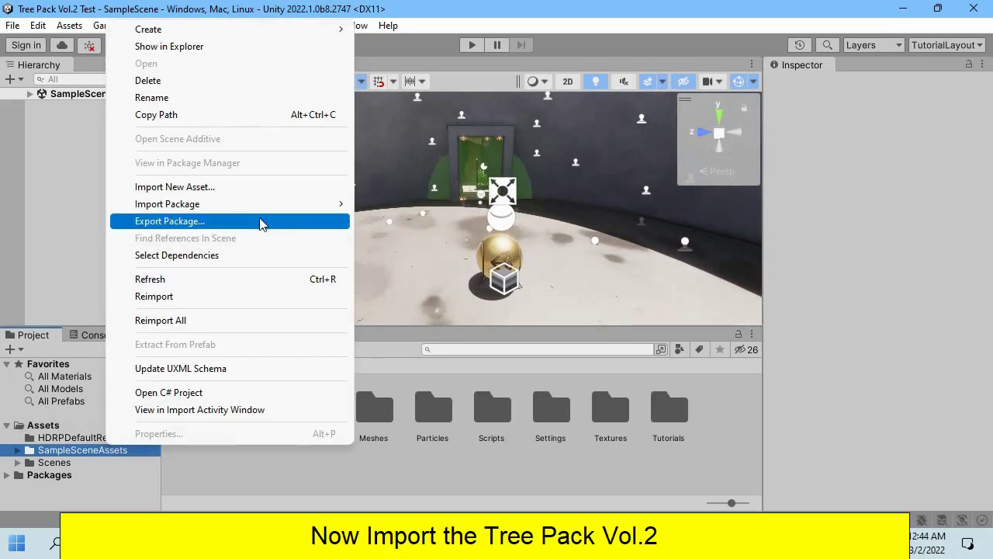
{"action": "mouse_move", "coordinate": [266, 206]}
{"action": "left_click", "coordinate": [415, 214]}
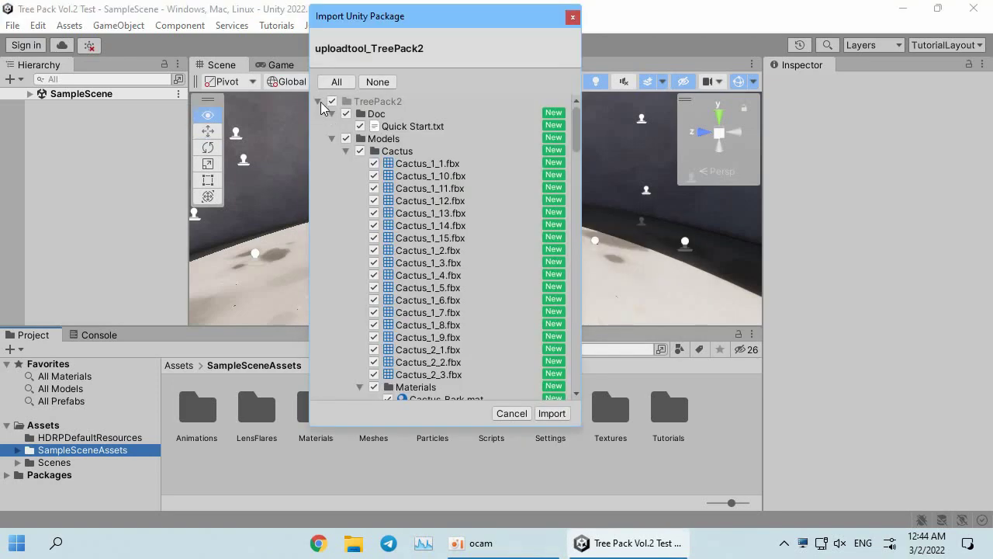
{"action": "left_click", "coordinate": [319, 102]}
{"action": "left_click", "coordinate": [318, 101]}
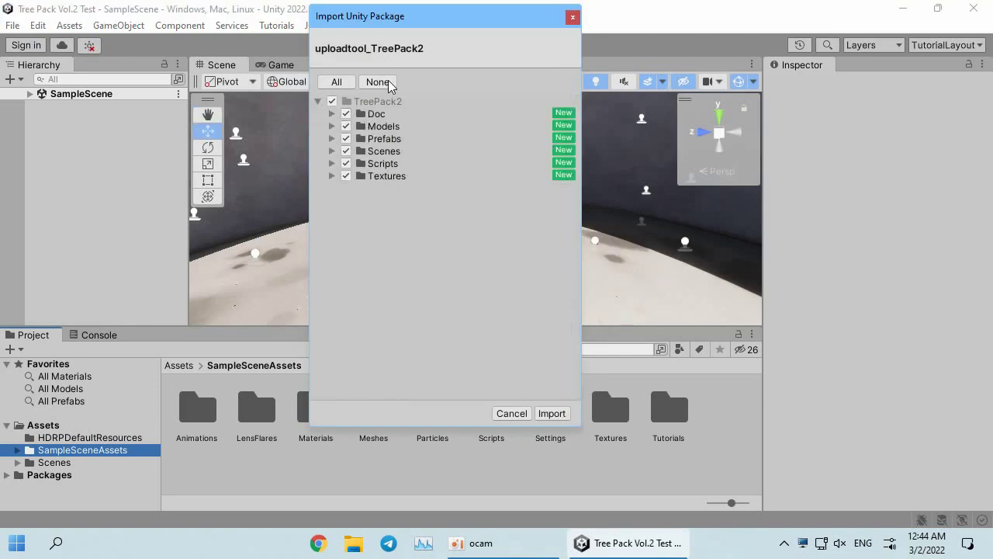
{"action": "left_click", "coordinate": [553, 414]}
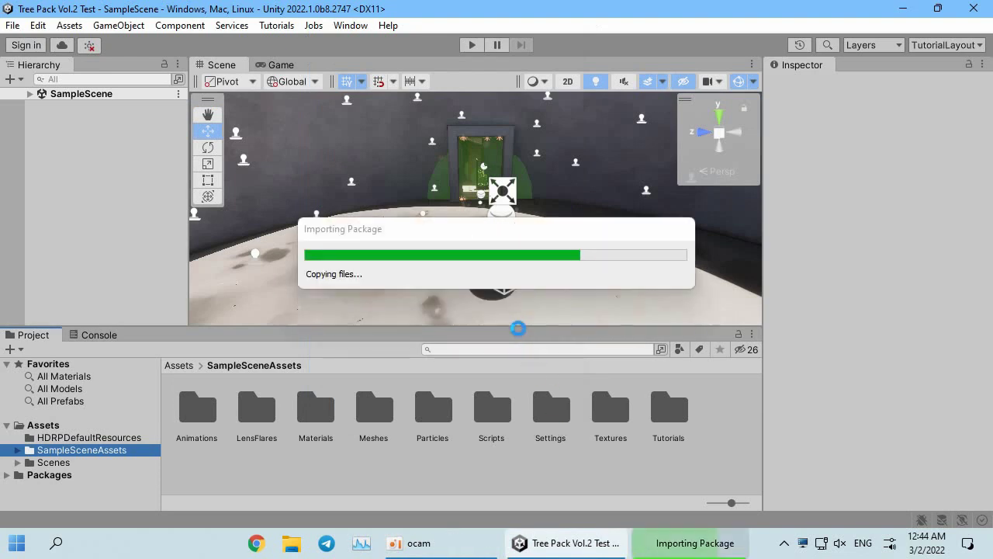
{"action": "left_click_drag", "start_coordinate": [736, 503], "coordinate": [711, 503]}
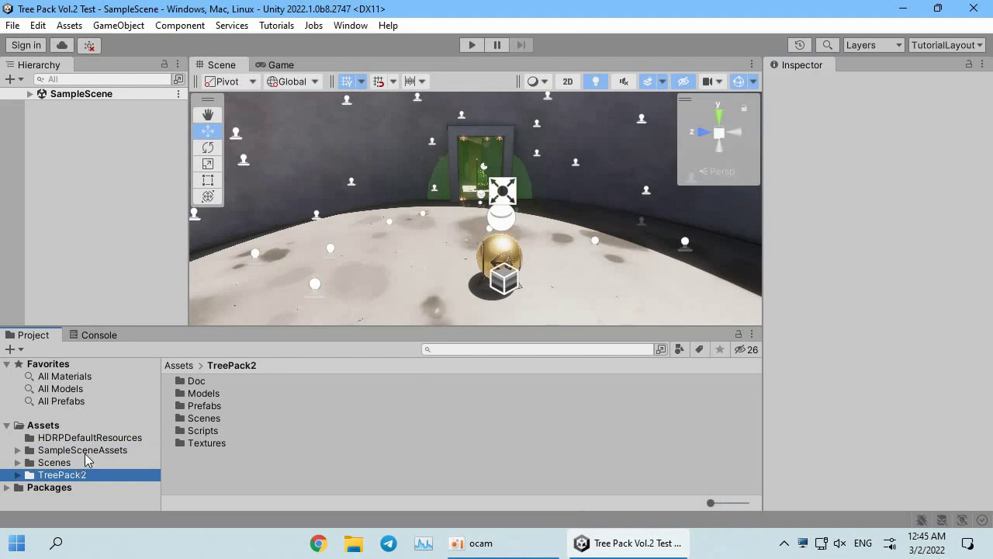
Place the Palm_1_1 prefab from TreePack2/Prefabs/Palm into the sample scene.
{"action": "double_click", "coordinate": [218, 409]}
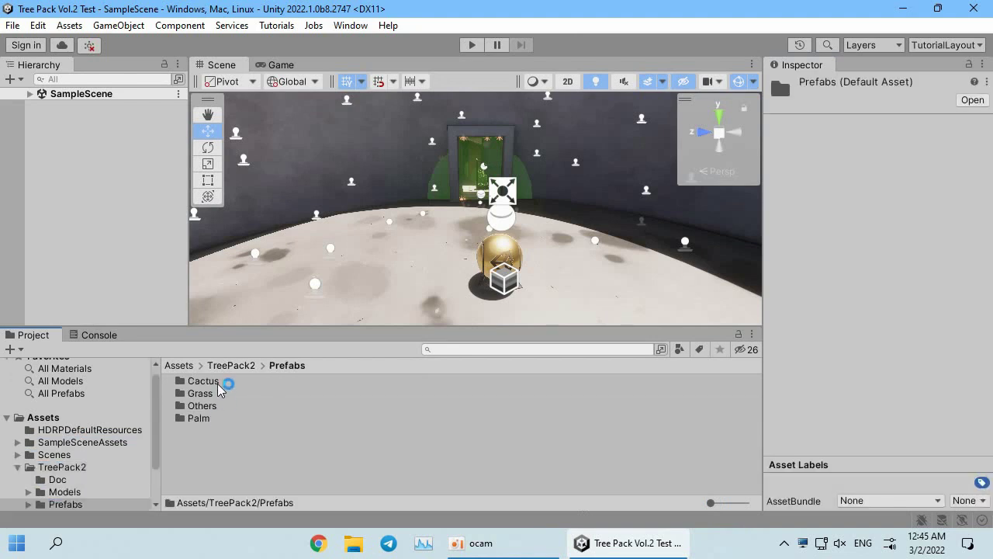
{"action": "double_click", "coordinate": [218, 419]}
{"action": "left_click_drag", "start_coordinate": [217, 381], "coordinate": [324, 287]}
{"action": "right_click_drag", "start_coordinate": [430, 281], "coordinate": [367, 250]}
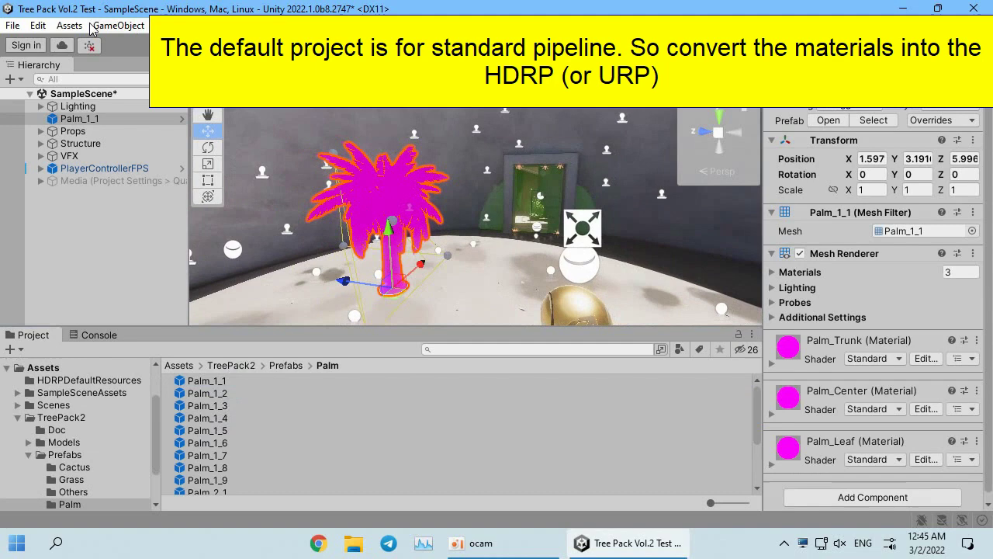
Convert all built-in materials to HDRP so the palm renders textured.
{"action": "left_click", "coordinate": [31, 27]}
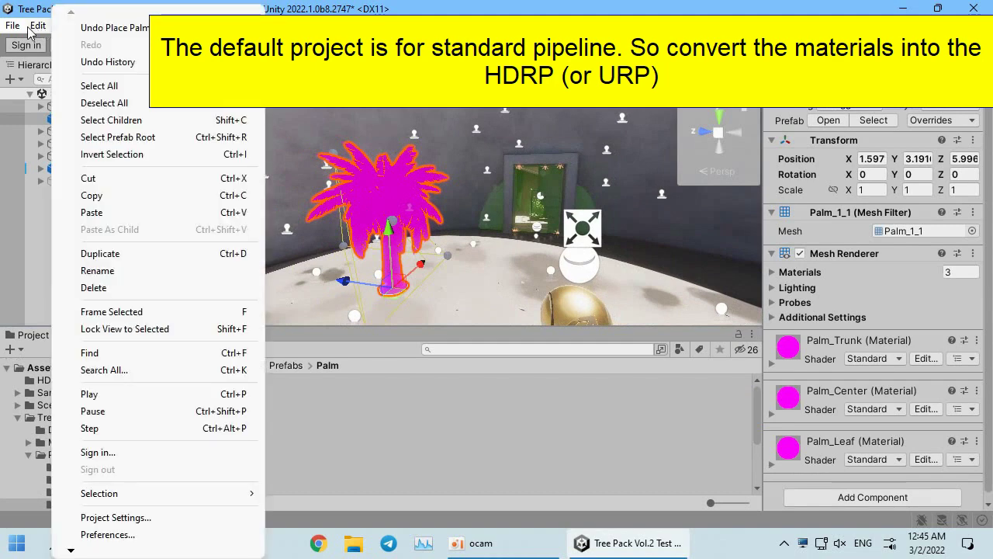
{"action": "mouse_move", "coordinate": [150, 550]}
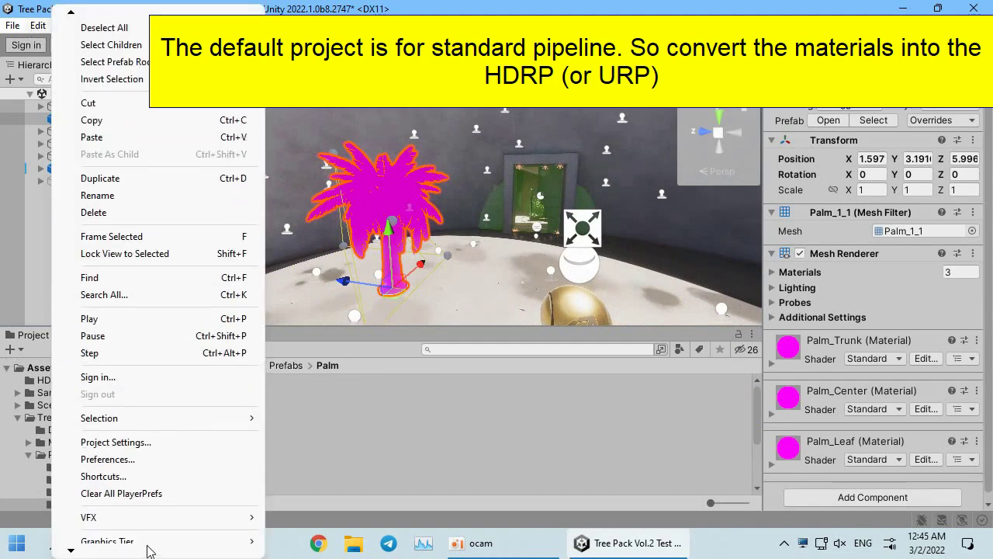
{"action": "mouse_move", "coordinate": [152, 532]}
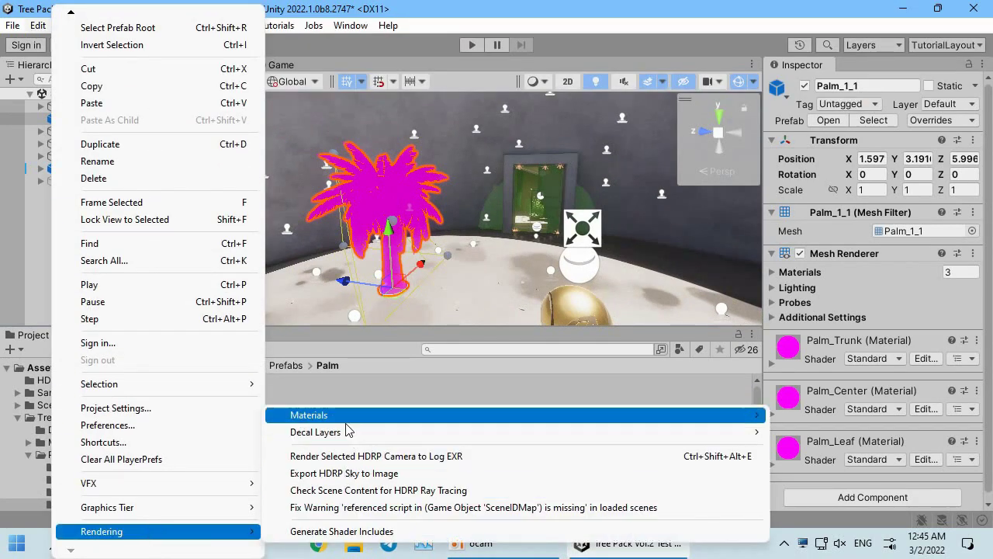
{"action": "mouse_move", "coordinate": [347, 421]}
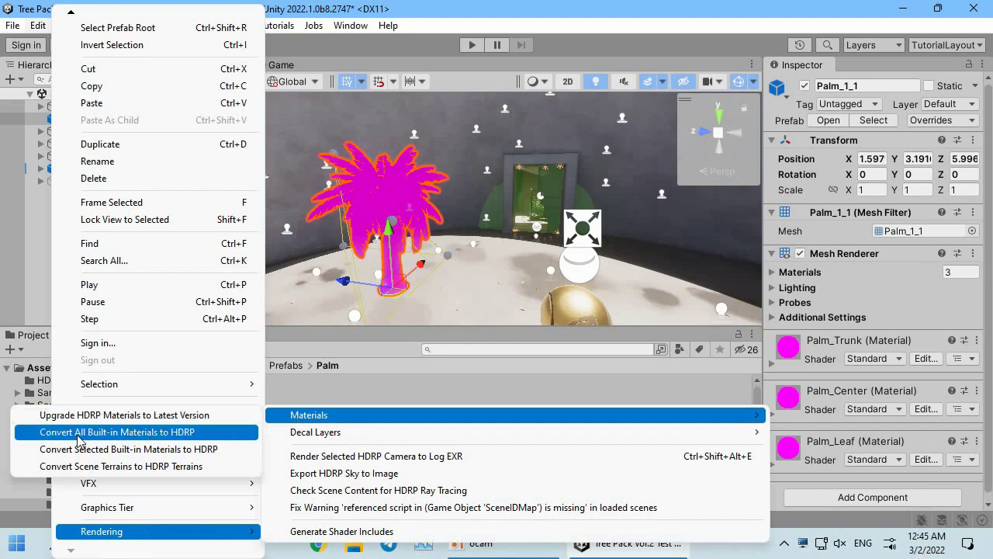
{"action": "left_click", "coordinate": [154, 433]}
{"action": "left_click", "coordinate": [531, 302]}
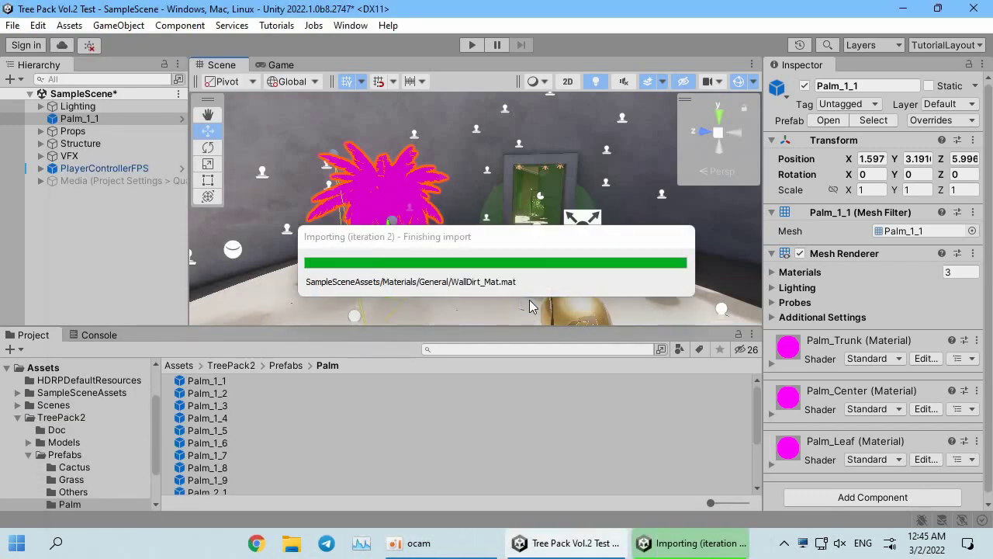
{"action": "left_click", "coordinate": [150, 273]}
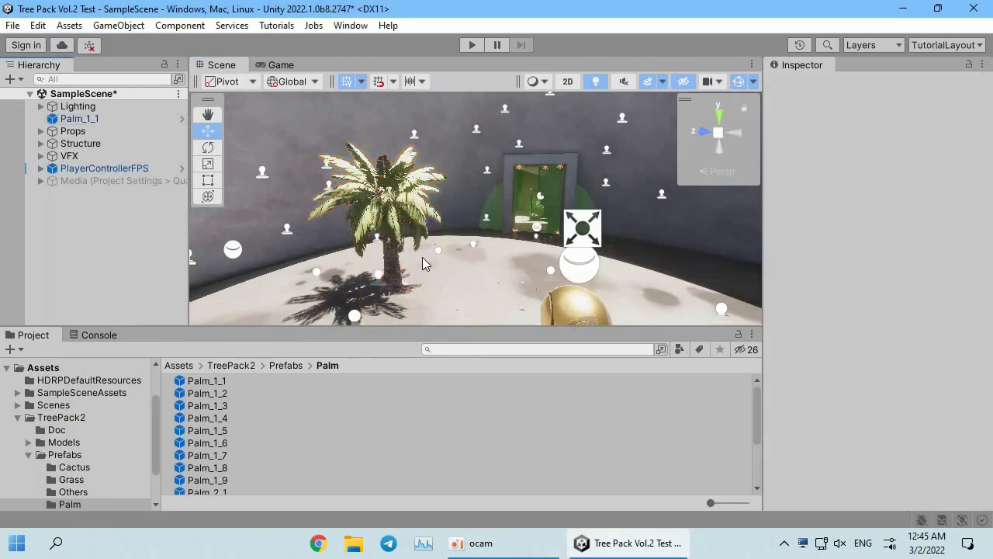
Place palms Palm_1_2 through Palm_1_6 around the courtyard.
{"action": "right_click_drag", "start_coordinate": [423, 264], "coordinate": [482, 289]}
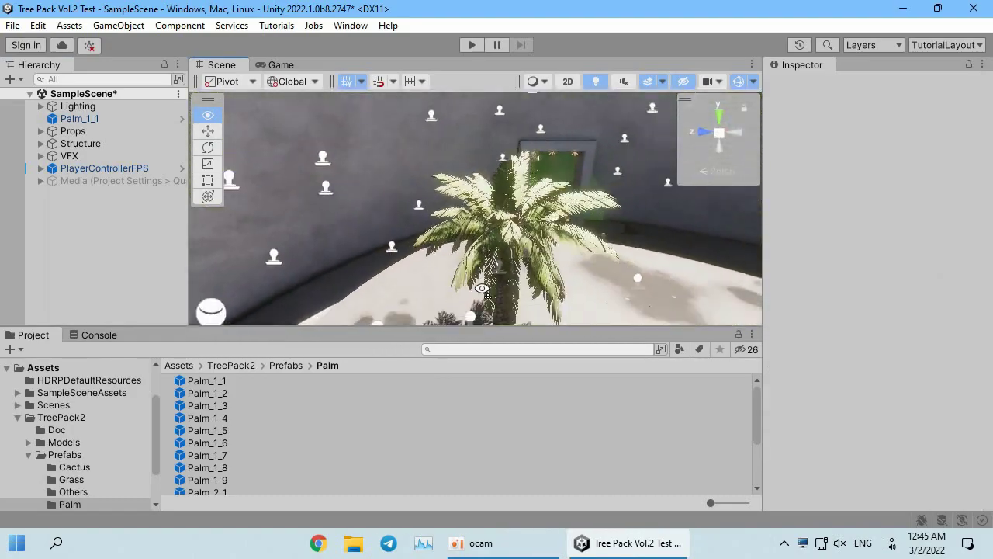
{"action": "mouse_move", "coordinate": [482, 289]}
{"action": "right_mouse_down"}
{"action": "mouse_move", "coordinate": [44, 246]}
{"action": "mouse_move", "coordinate": [501, 280]}
{"action": "mouse_move", "coordinate": [459, 307]}
{"action": "right_mouse_up"}
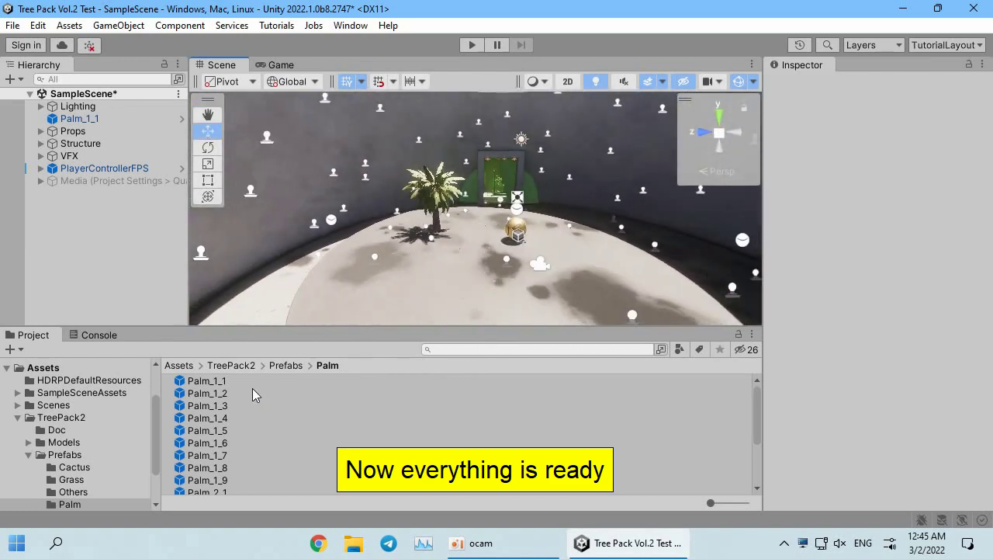
{"action": "left_click_drag", "start_coordinate": [252, 394], "coordinate": [353, 252]}
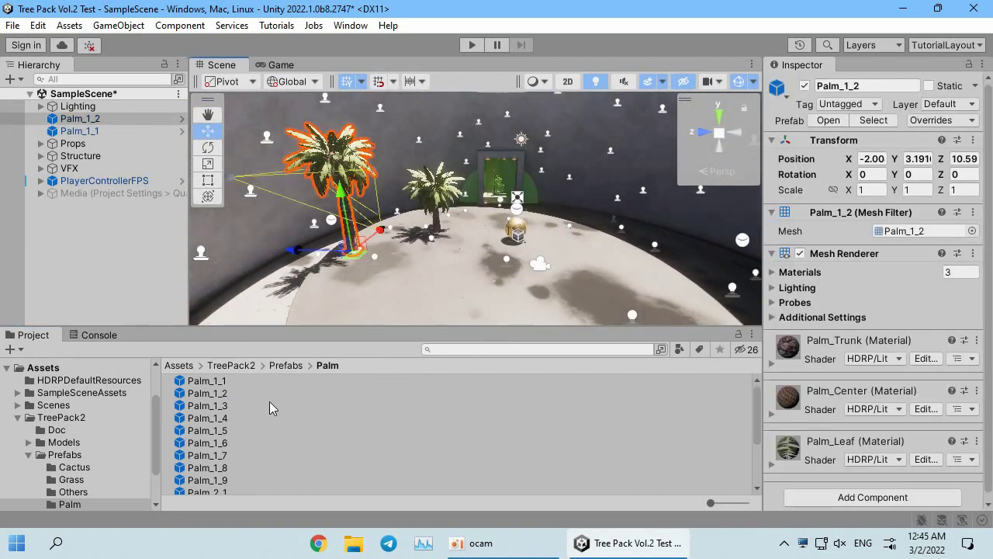
{"action": "left_click_drag", "start_coordinate": [240, 404], "coordinate": [613, 237]}
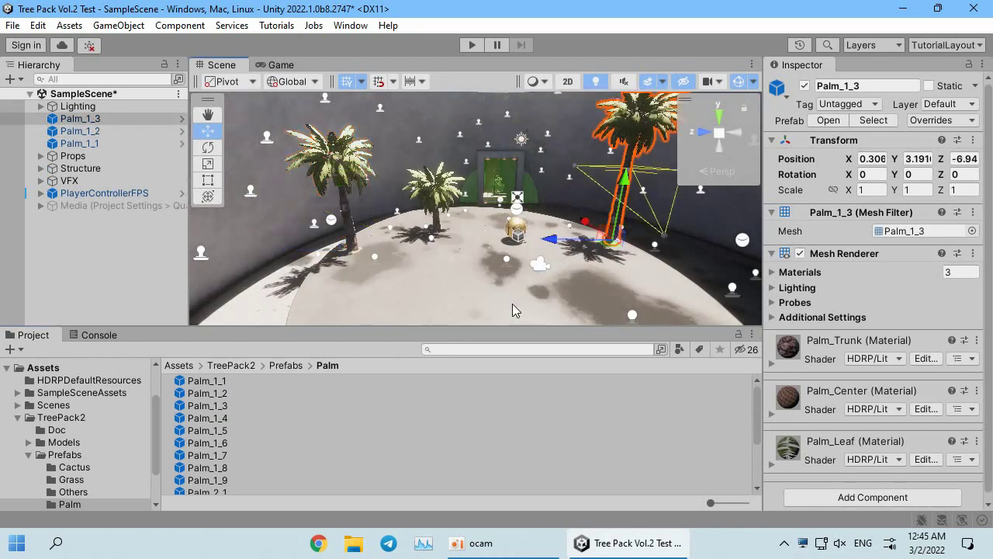
{"action": "left_click_drag", "start_coordinate": [252, 417], "coordinate": [662, 297]}
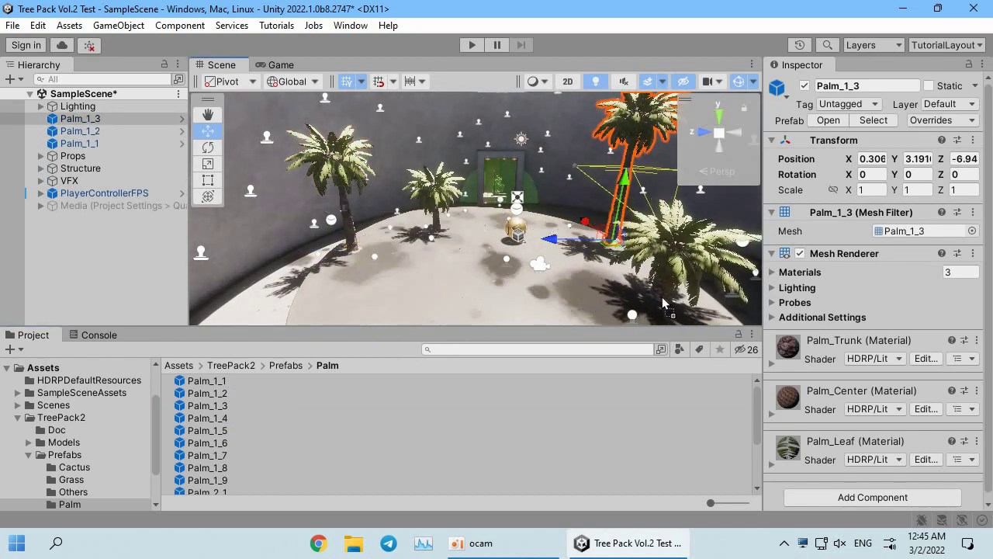
{"action": "left_click_drag", "start_coordinate": [225, 432], "coordinate": [330, 287]}
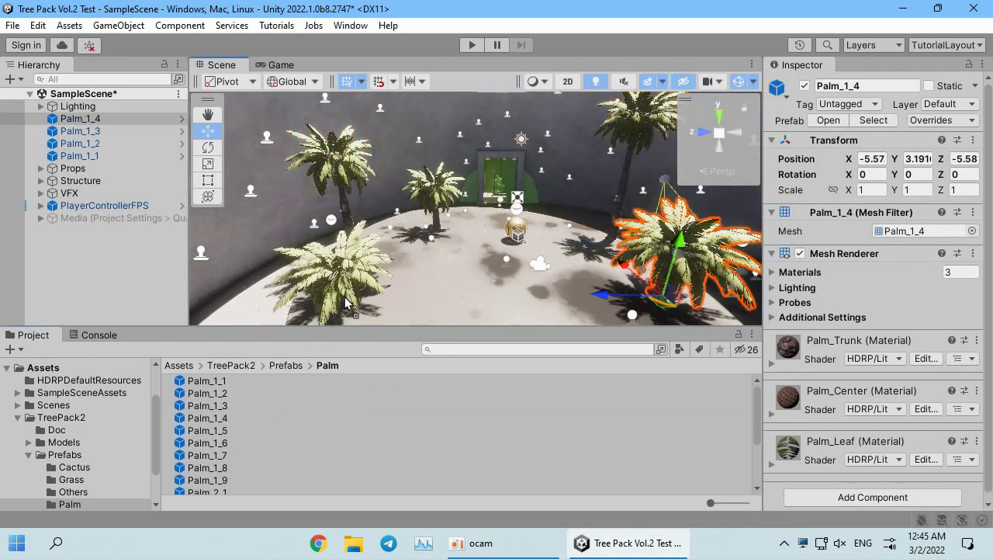
{"action": "left_click_drag", "start_coordinate": [236, 439], "coordinate": [618, 317]}
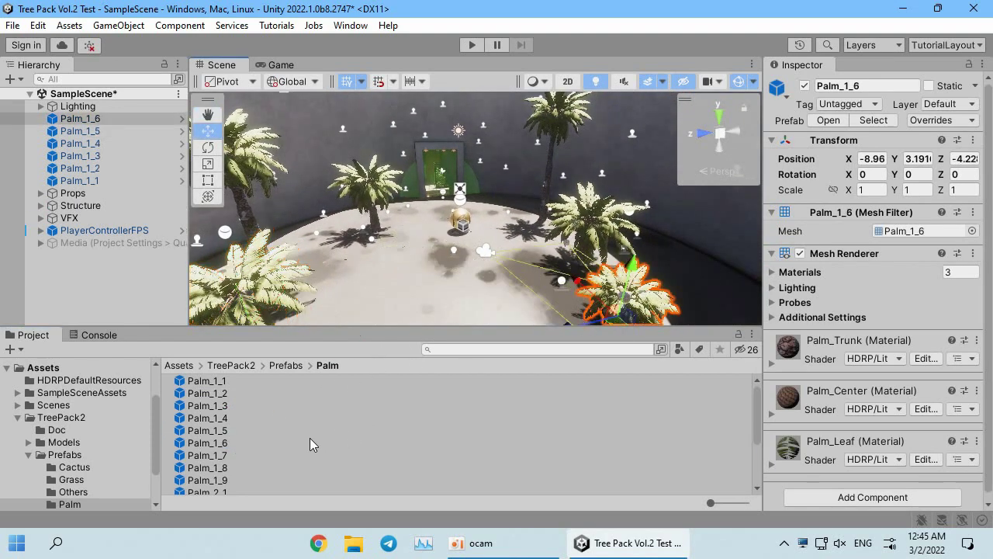
Add Palm_1_7, Palm_1_8, Palm_2_1 and Palm_2_2 to the scene.
{"action": "left_click_drag", "start_coordinate": [228, 457], "coordinate": [385, 298]}
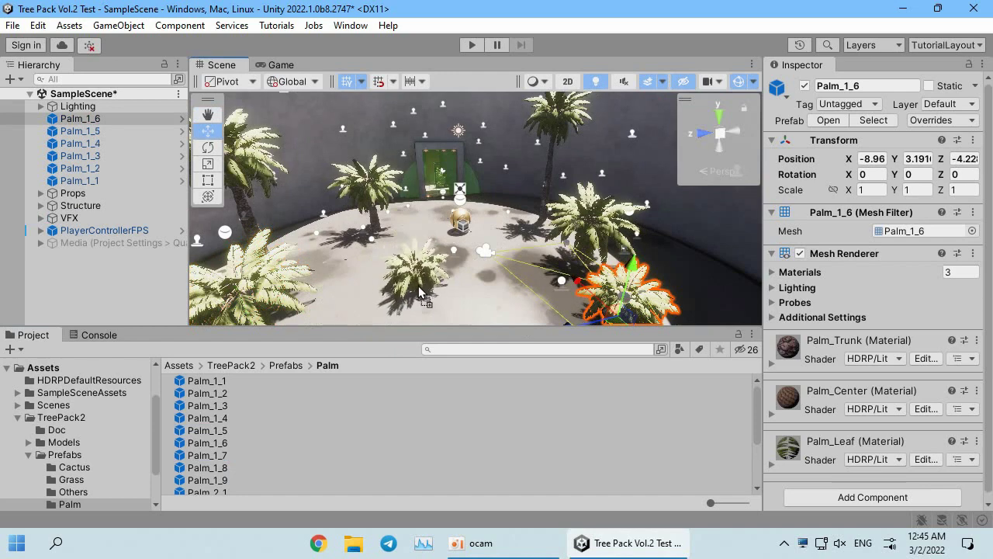
{"action": "mouse_move", "coordinate": [260, 467]}
{"action": "left_mouse_down"}
{"action": "mouse_move", "coordinate": [334, 247]}
{"action": "mouse_move", "coordinate": [303, 240]}
{"action": "left_mouse_up"}
{"action": "scroll", "coordinate": [231, 429], "scroll_direction": "down", "scroll_amount": 2}
{"action": "mouse_move", "coordinate": [231, 427]}
{"action": "left_mouse_down"}
{"action": "mouse_move", "coordinate": [384, 297]}
{"action": "mouse_move", "coordinate": [461, 270]}
{"action": "mouse_move", "coordinate": [485, 209]}
{"action": "left_mouse_up"}
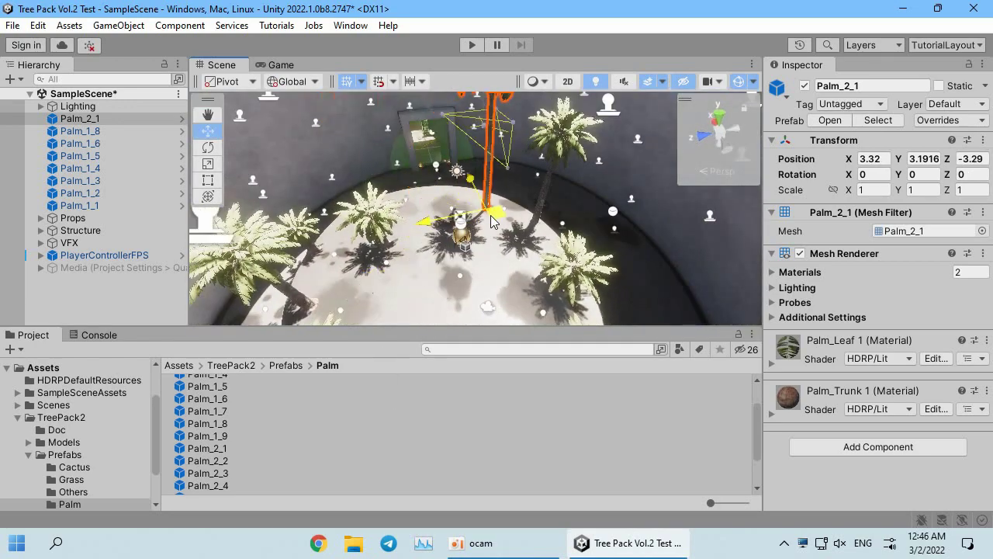
{"action": "mouse_move", "coordinate": [316, 307]}
{"action": "left_mouse_down"}
{"action": "mouse_move", "coordinate": [403, 256]}
{"action": "mouse_move", "coordinate": [390, 258]}
{"action": "left_mouse_up"}
Shift Palm_2_2 right, then place and reposition Palm_2_3 and Palm_2_4 in the courtyard.
{"action": "key", "text": "e"}
{"action": "key", "text": "w"}
{"action": "left_click_drag", "start_coordinate": [477, 244], "coordinate": [572, 244]}
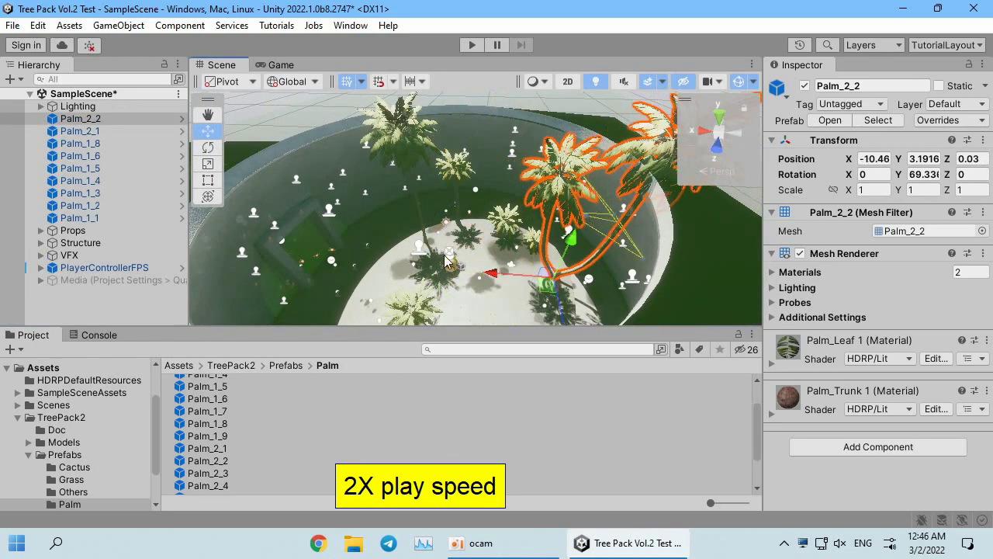
{"action": "mouse_move", "coordinate": [208, 473]}
{"action": "left_mouse_down"}
{"action": "mouse_move", "coordinate": [474, 321]}
{"action": "mouse_move", "coordinate": [427, 113]}
{"action": "left_mouse_up"}
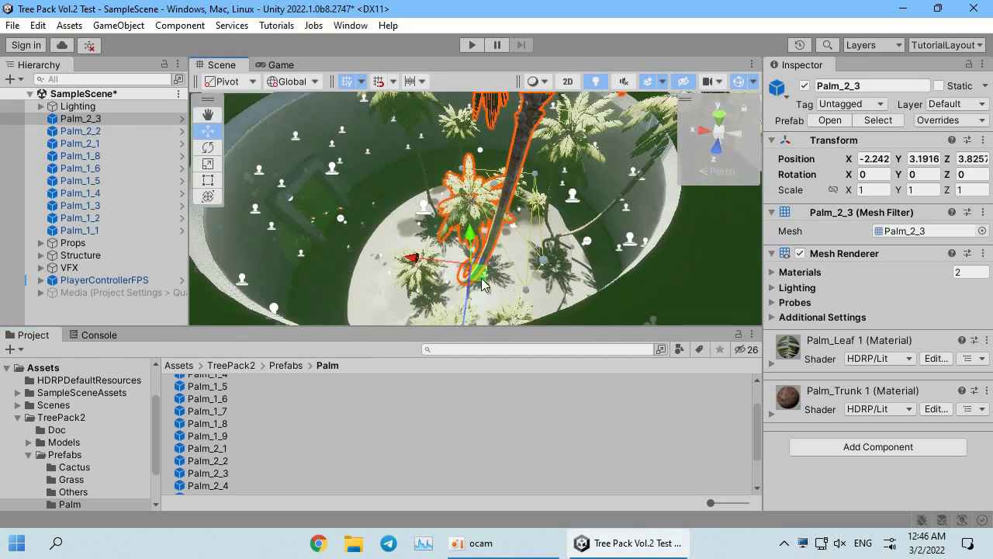
{"action": "left_click_drag", "start_coordinate": [481, 228], "coordinate": [419, 194], "text": "alt"}
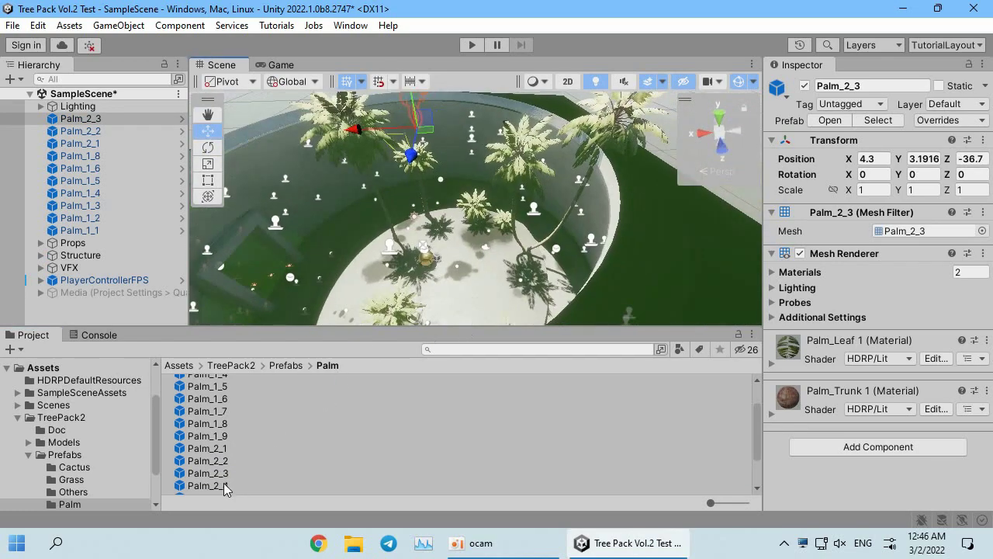
{"action": "left_click_drag", "start_coordinate": [207, 485], "coordinate": [434, 314]}
{"action": "mouse_move", "coordinate": [488, 233]}
{"action": "left_mouse_down", "text": "alt"}
{"action": "mouse_move", "coordinate": [604, 287]}
{"action": "mouse_move", "coordinate": [333, 287]}
{"action": "mouse_move", "coordinate": [435, 256]}
{"action": "mouse_move", "coordinate": [781, 276]}
{"action": "left_mouse_up", "text": "alt"}
{"action": "key", "text": "w"}
{"action": "left_click_drag", "start_coordinate": [492, 250], "coordinate": [477, 233]}
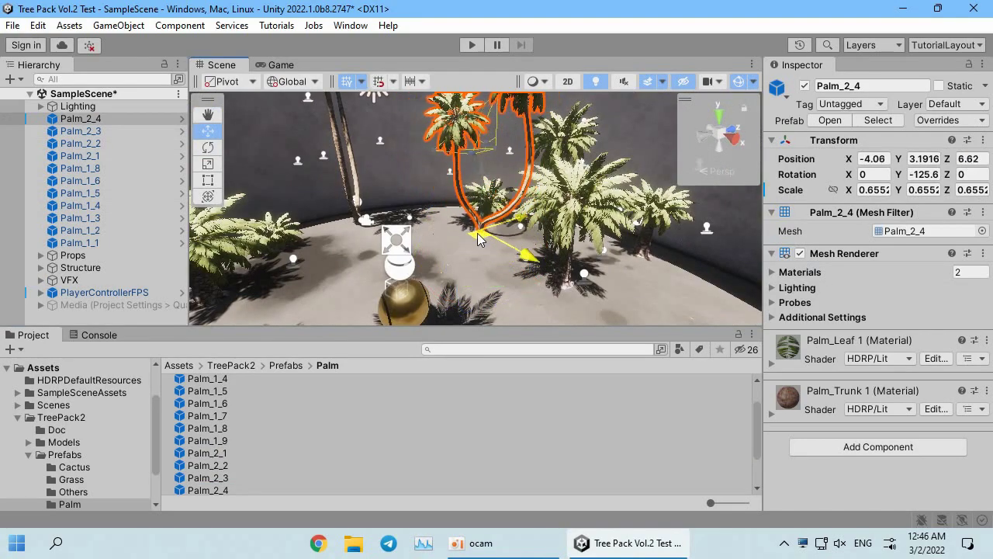
{"action": "scroll", "coordinate": [250, 476], "scroll_direction": "down", "scroll_amount": 2}
Place Palm_2_6, Palm_2_7, Palm_2_8 and Palm_2_9 into the scene.
{"action": "left_click_drag", "start_coordinate": [207, 451], "coordinate": [81, 115]}
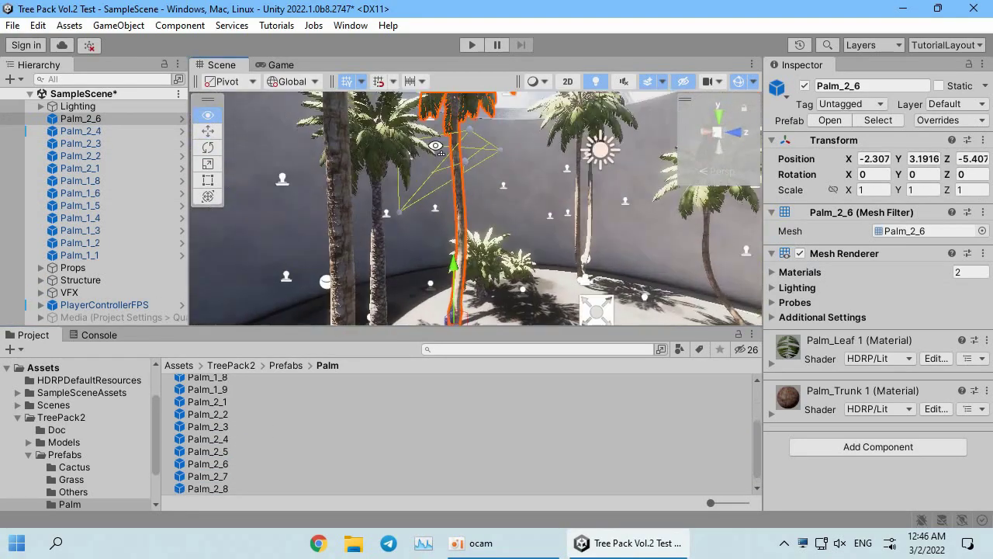
{"action": "left_click_drag", "start_coordinate": [207, 463], "coordinate": [506, 237]}
{"action": "key", "text": "f"}
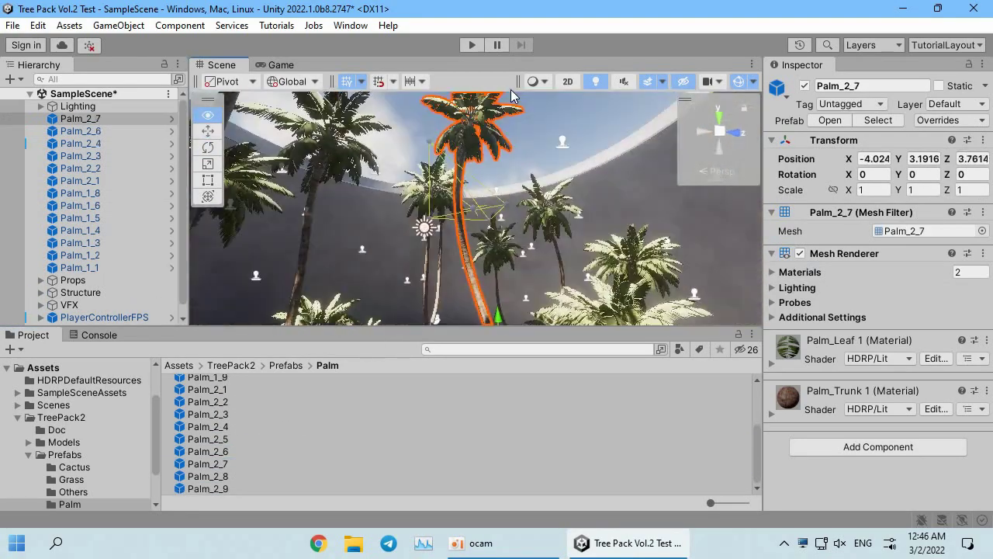
{"action": "left_click_drag", "start_coordinate": [232, 480], "coordinate": [563, 248]}
{"action": "key", "text": "f"}
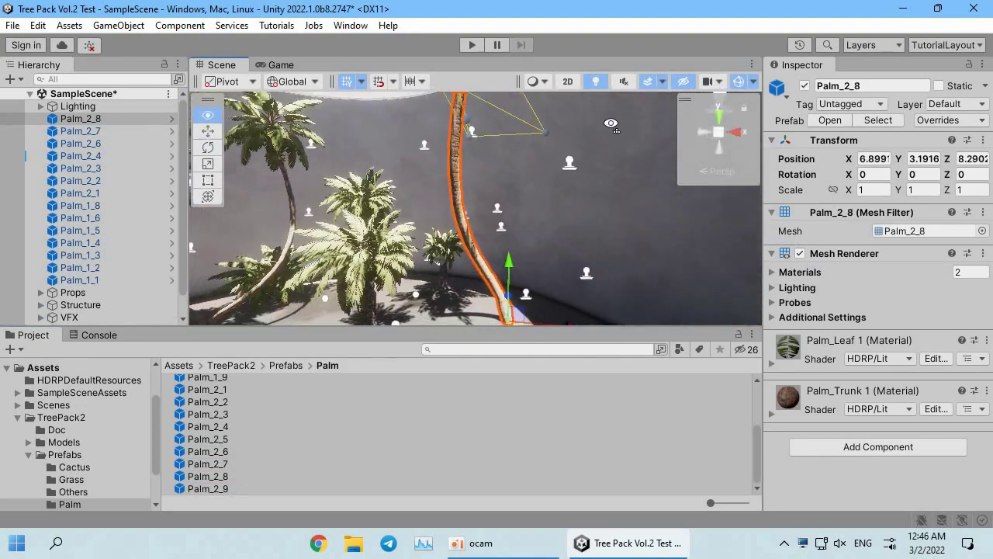
{"action": "mouse_move", "coordinate": [243, 489]}
{"action": "left_mouse_down"}
{"action": "mouse_move", "coordinate": [493, 346]}
{"action": "mouse_move", "coordinate": [465, 310]}
{"action": "left_mouse_up"}
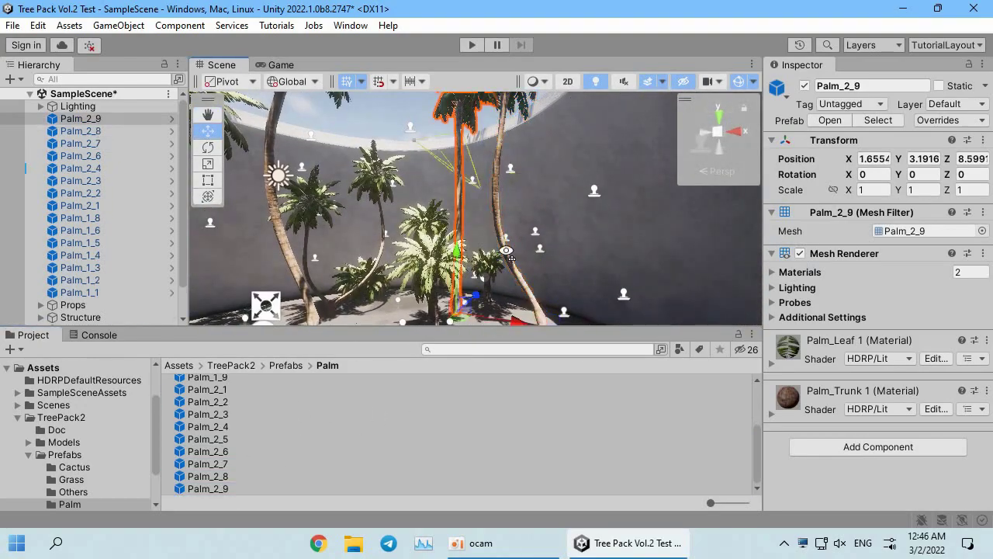
{"action": "key", "text": "f"}
Move Palm_2_9 outward and scatter duplicated copies of it around the ground.
{"action": "scroll", "coordinate": [446, 97], "scroll_direction": "down", "scroll_amount": 5}
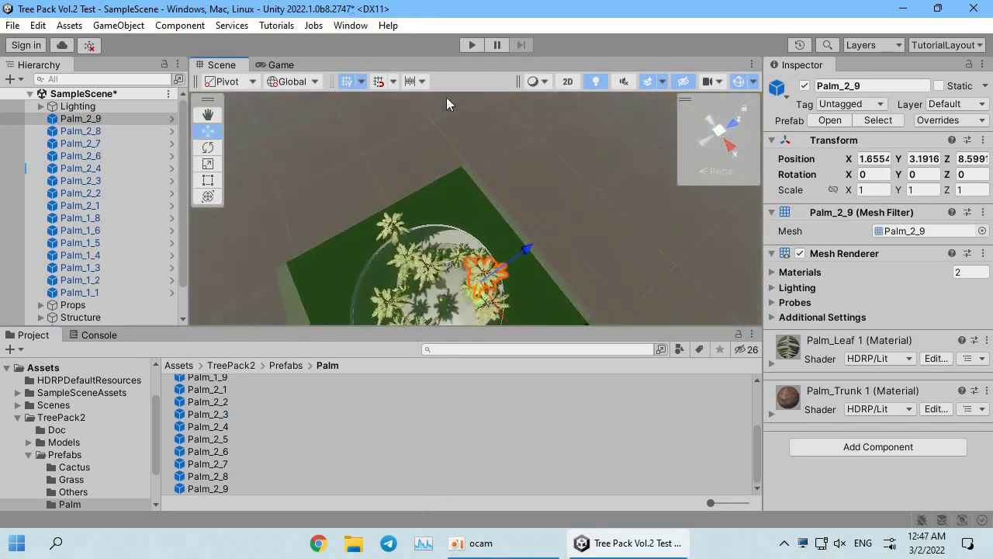
{"action": "left_click_drag", "start_coordinate": [451, 217], "coordinate": [562, 177]}
{"action": "scroll", "coordinate": [562, 176], "scroll_direction": "down", "scroll_amount": 2}
{"action": "key", "text": "ctrl+d"}
{"action": "mouse_move", "coordinate": [536, 209]}
{"action": "left_mouse_down"}
{"action": "mouse_move", "coordinate": [528, 183]}
{"action": "mouse_move", "coordinate": [475, 145]}
{"action": "mouse_move", "coordinate": [421, 133]}
{"action": "mouse_move", "coordinate": [364, 173]}
{"action": "mouse_move", "coordinate": [478, 123]}
{"action": "left_mouse_up"}
{"action": "key", "text": "ctrl+d"}
{"action": "key", "text": "ctrl+d"}
{"action": "key", "text": "ctrl+d"}
{"action": "key", "text": "ctrl+d"}
{"action": "key", "text": "ctrl+d"}
{"action": "mouse_move", "coordinate": [293, 223]}
{"action": "left_mouse_down"}
{"action": "mouse_move", "coordinate": [344, 318]}
{"action": "mouse_move", "coordinate": [376, 483]}
{"action": "mouse_move", "coordinate": [435, 256]}
{"action": "left_mouse_up"}
{"action": "key", "text": "ctrl+d"}
{"action": "scroll", "coordinate": [343, 310], "scroll_direction": "up", "scroll_amount": 5}
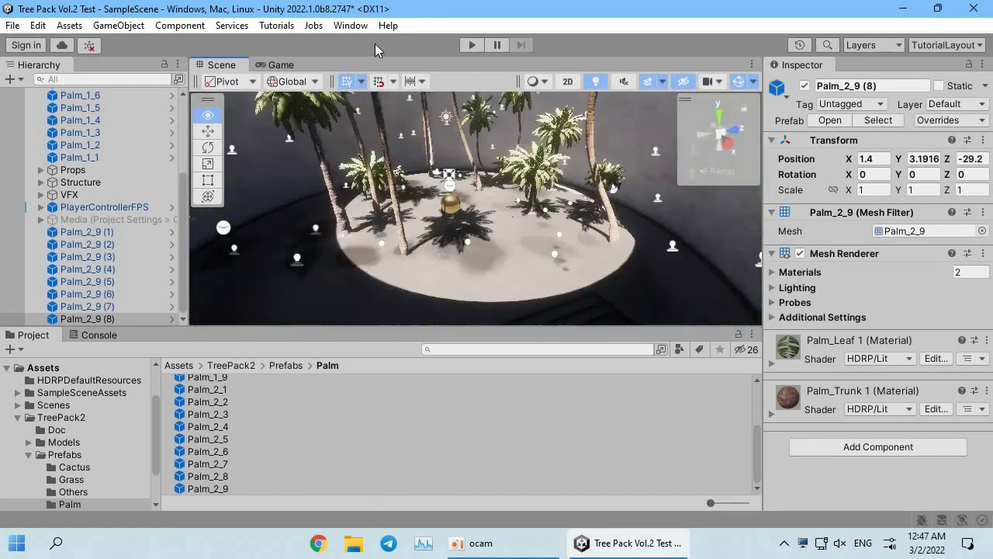
Select a palm in the courtyard and adjust its rotation.
{"action": "mouse_move", "coordinate": [330, 320]}
{"action": "left_mouse_down", "text": "alt"}
{"action": "mouse_move", "coordinate": [474, 295]}
{"action": "mouse_move", "coordinate": [607, 330]}
{"action": "mouse_move", "coordinate": [534, 239]}
{"action": "mouse_move", "coordinate": [548, 236]}
{"action": "mouse_move", "coordinate": [497, 256]}
{"action": "mouse_move", "coordinate": [33, 314]}
{"action": "left_mouse_up", "text": "alt"}
{"action": "left_click", "coordinate": [483, 289]}
{"action": "left_click", "coordinate": [483, 290]}
{"action": "key", "text": "e"}
{"action": "left_click", "coordinate": [497, 256]}
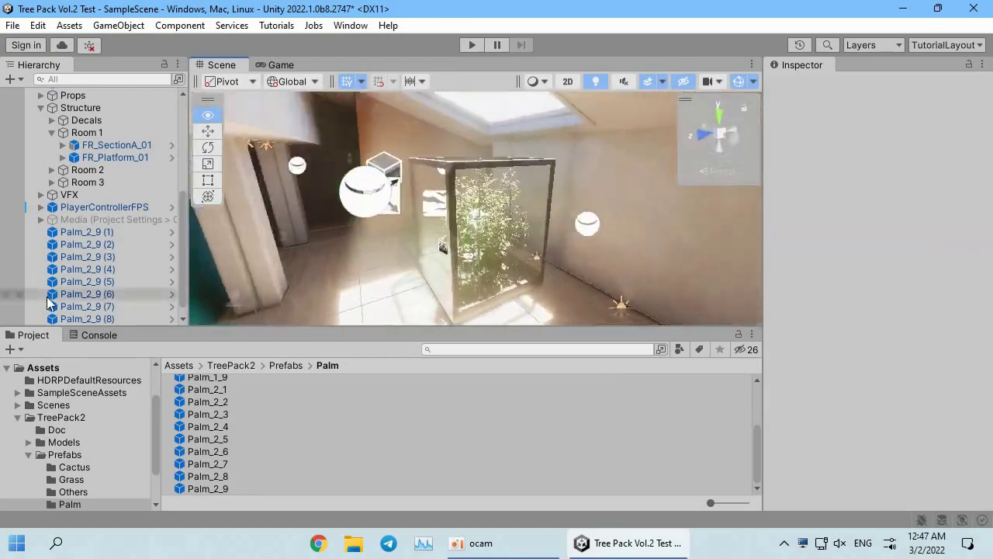
Delete the NatureSetPiece_02 plant from the glass case and show Palm prefabs as large icons.
{"action": "scroll", "coordinate": [325, 268], "scroll_direction": "up", "scroll_amount": 5}
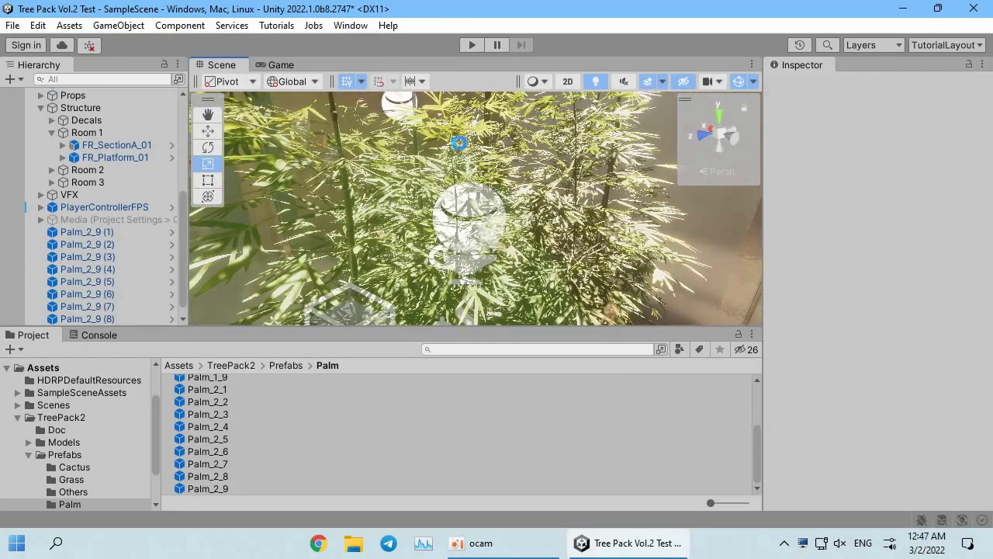
{"action": "left_click", "coordinate": [356, 218]}
{"action": "key", "text": "f"}
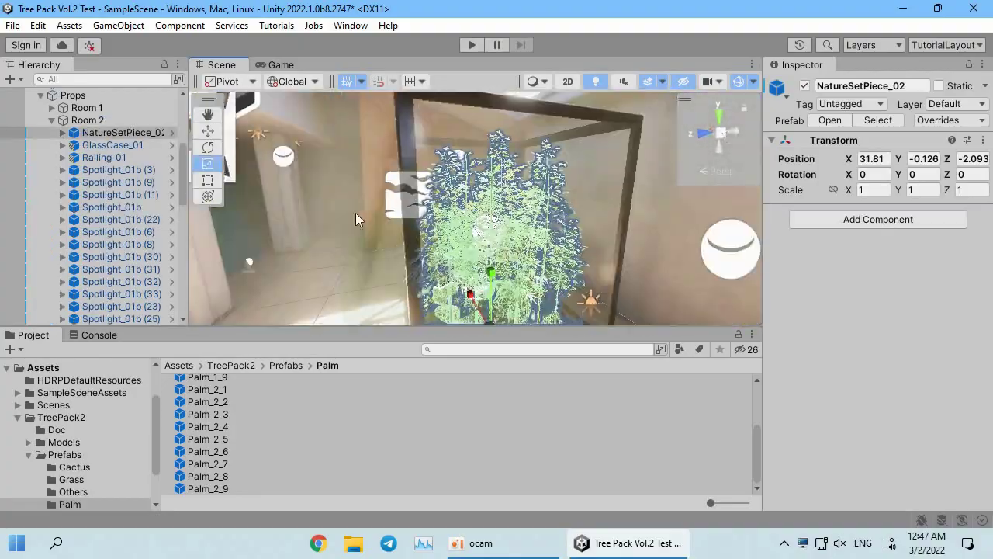
{"action": "key", "text": "Delete"}
{"action": "mouse_move", "coordinate": [505, 260]}
{"action": "left_mouse_down", "text": "alt"}
{"action": "mouse_move", "coordinate": [541, 361]}
{"action": "mouse_move", "coordinate": [304, 404]}
{"action": "left_mouse_up", "text": "alt"}
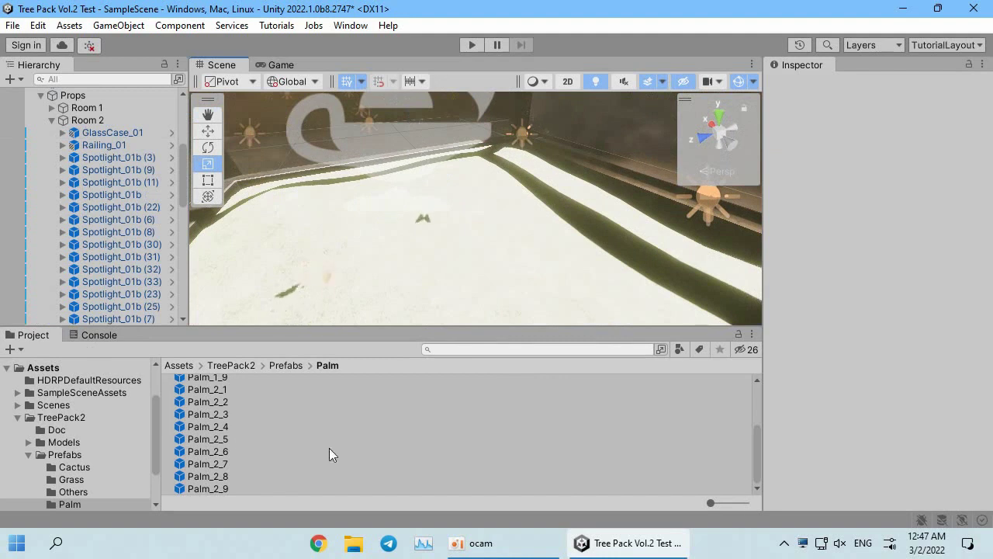
{"action": "left_click_drag", "start_coordinate": [739, 504], "coordinate": [745, 503]}
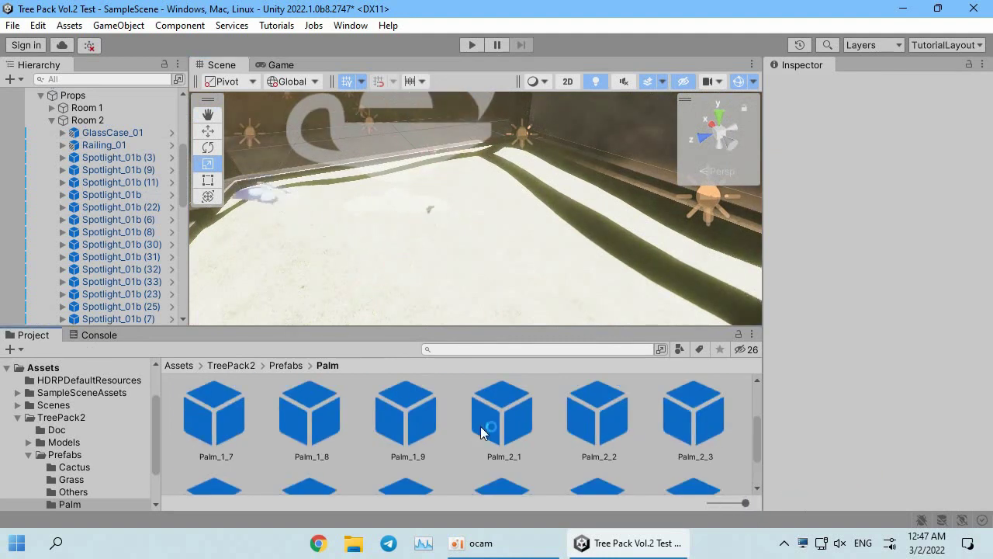
Reimport the Palm folder to rebuild thumbnails and place Palm_2_5 inside the empty glass case.
{"action": "right_click", "coordinate": [85, 501]}
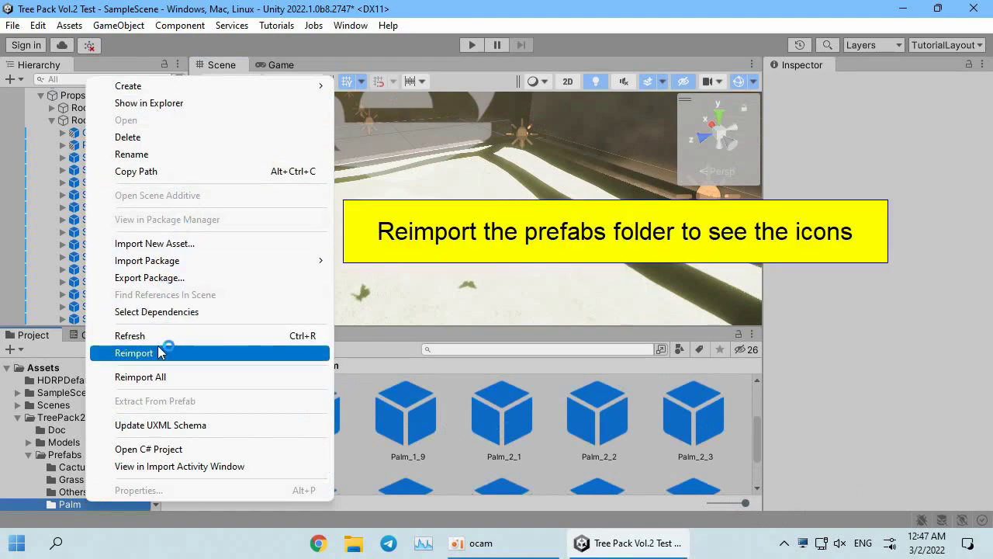
{"action": "left_click", "coordinate": [159, 353]}
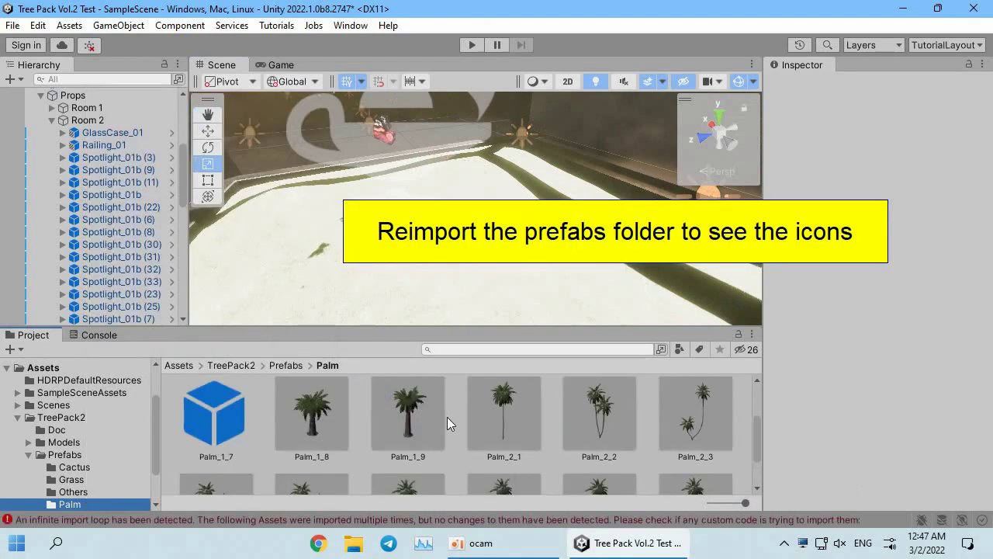
{"action": "scroll", "coordinate": [471, 436], "scroll_direction": "down", "scroll_amount": 2}
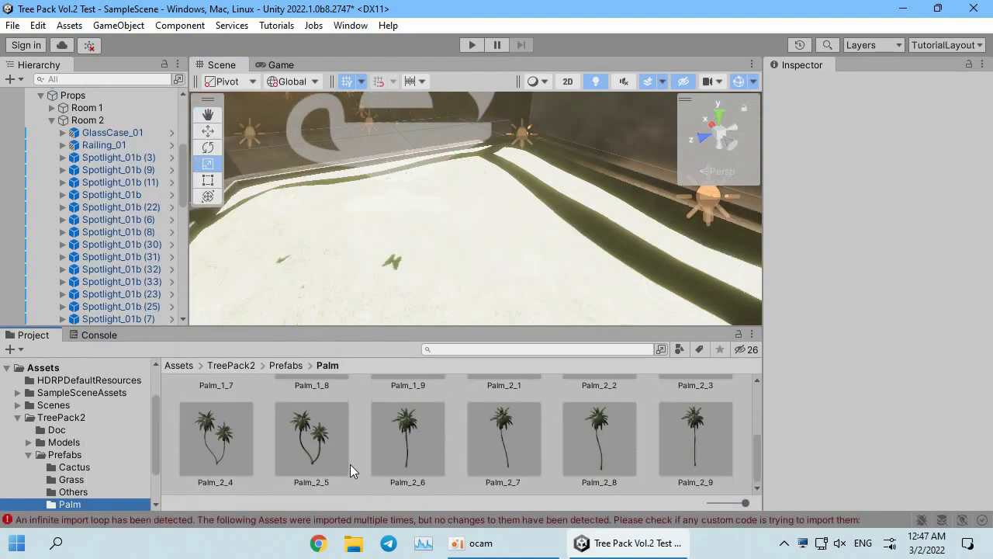
{"action": "mouse_move", "coordinate": [350, 464]}
{"action": "left_mouse_down"}
{"action": "mouse_move", "coordinate": [452, 222]}
{"action": "mouse_move", "coordinate": [469, 273]}
{"action": "left_mouse_up"}
{"action": "scroll", "coordinate": [435, 221], "scroll_direction": "down", "scroll_amount": 5}
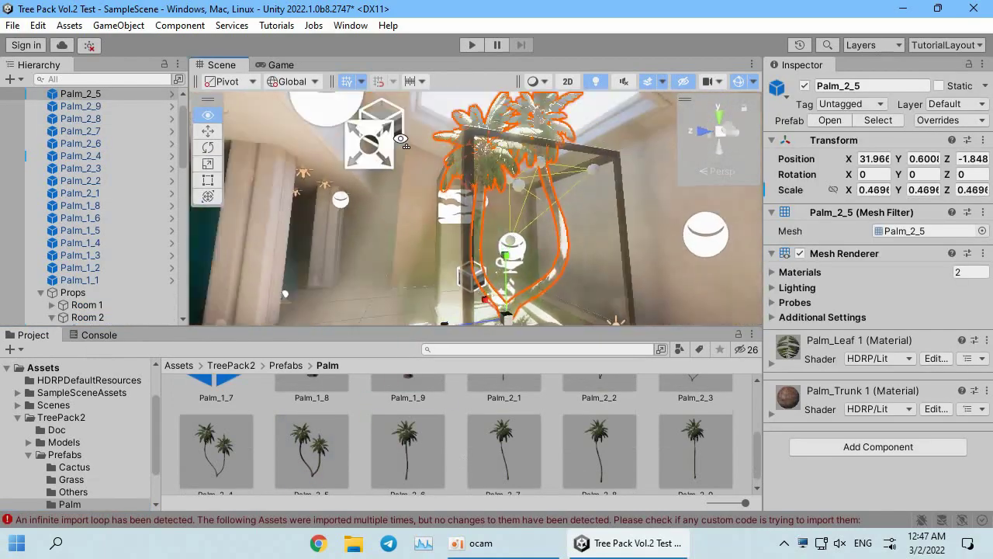
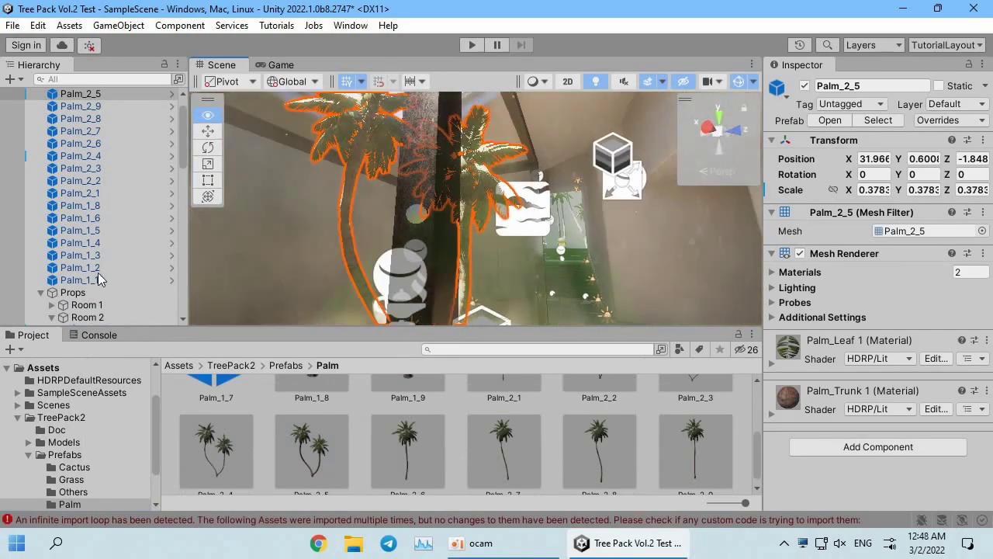
Rotate Palm_2_5 to about 104° around Y, leaving it at X 32.24.
{"action": "key", "text": "e"}
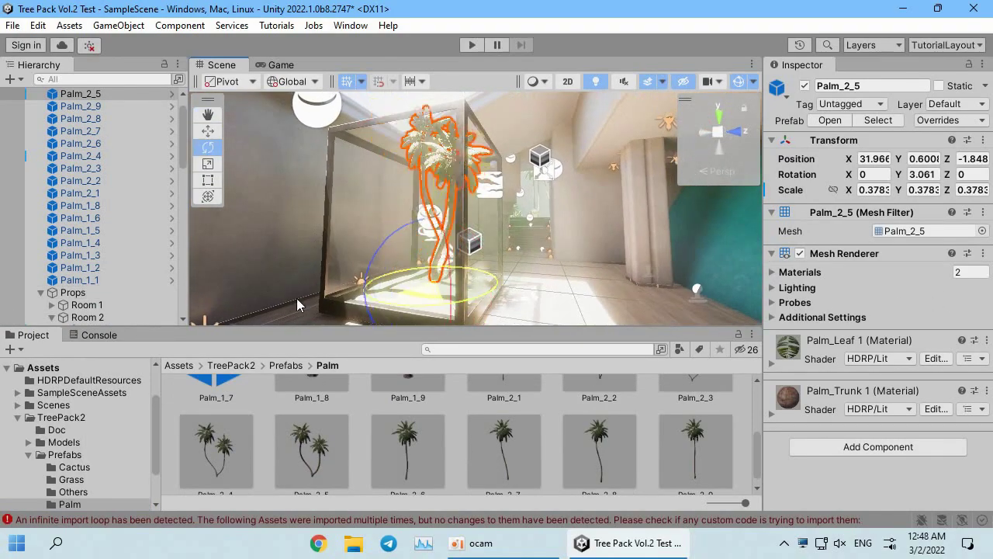
{"action": "left_click_drag", "start_coordinate": [299, 303], "coordinate": [156, 270]}
{"action": "mouse_move", "coordinate": [543, 242]}
{"action": "left_mouse_down", "text": "alt"}
{"action": "mouse_move", "coordinate": [564, 238]}
{"action": "mouse_move", "coordinate": [442, 303]}
{"action": "mouse_move", "coordinate": [431, 108]}
{"action": "left_mouse_up", "text": "alt"}
{"action": "key", "text": "w"}
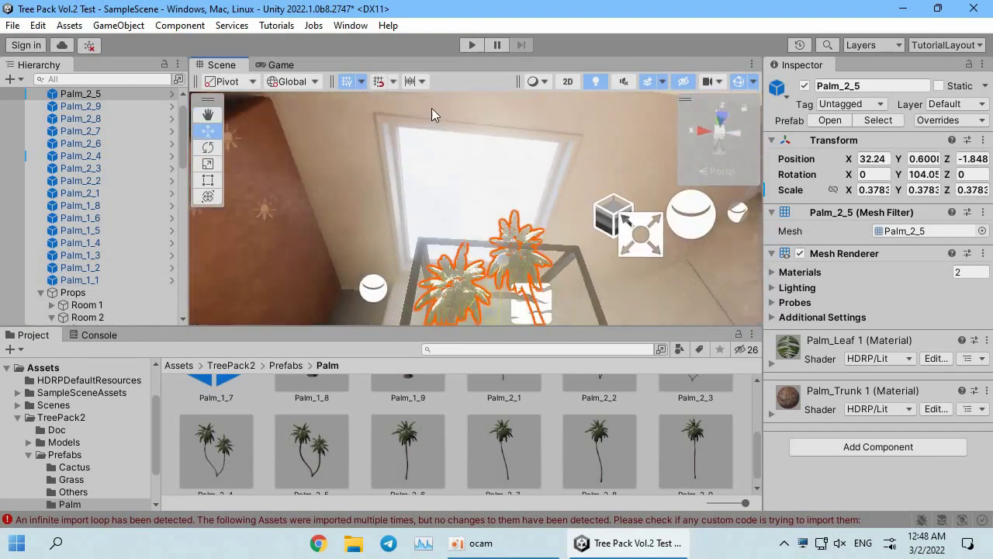
Orbit the Scene view over the palms and pick out the nearby Palm_2_7 tree.
{"action": "left_click", "coordinate": [461, 166]}
{"action": "mouse_move", "coordinate": [461, 166]}
{"action": "left_mouse_down", "text": "alt"}
{"action": "mouse_move", "coordinate": [804, 308]}
{"action": "mouse_move", "coordinate": [527, 67]}
{"action": "left_mouse_up", "text": "alt"}
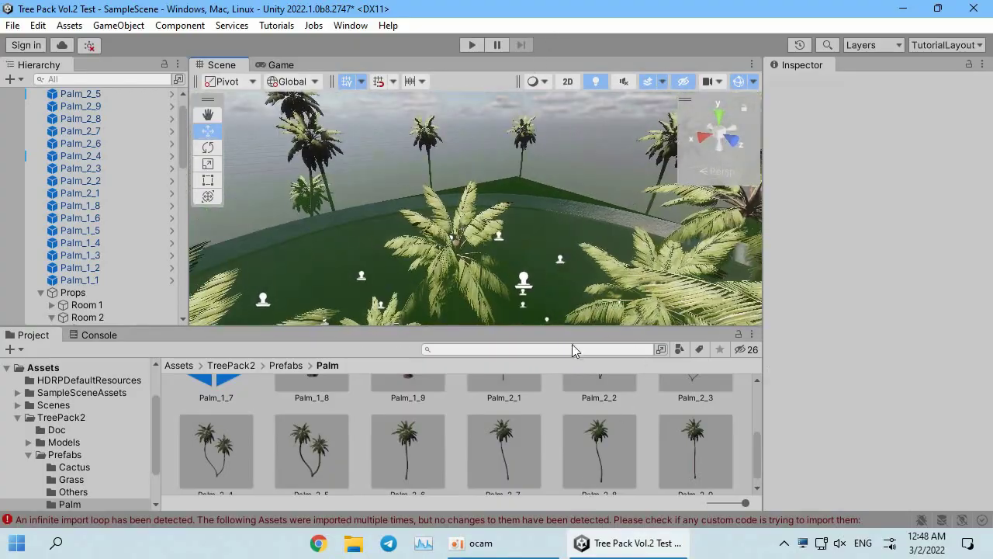
{"action": "mouse_move", "coordinate": [527, 67]}
{"action": "left_mouse_down", "text": "alt"}
{"action": "mouse_move", "coordinate": [572, 189]}
{"action": "mouse_move", "coordinate": [533, 218]}
{"action": "left_mouse_up", "text": "alt"}
{"action": "left_click", "coordinate": [572, 189]}
{"action": "left_click", "coordinate": [532, 130]}
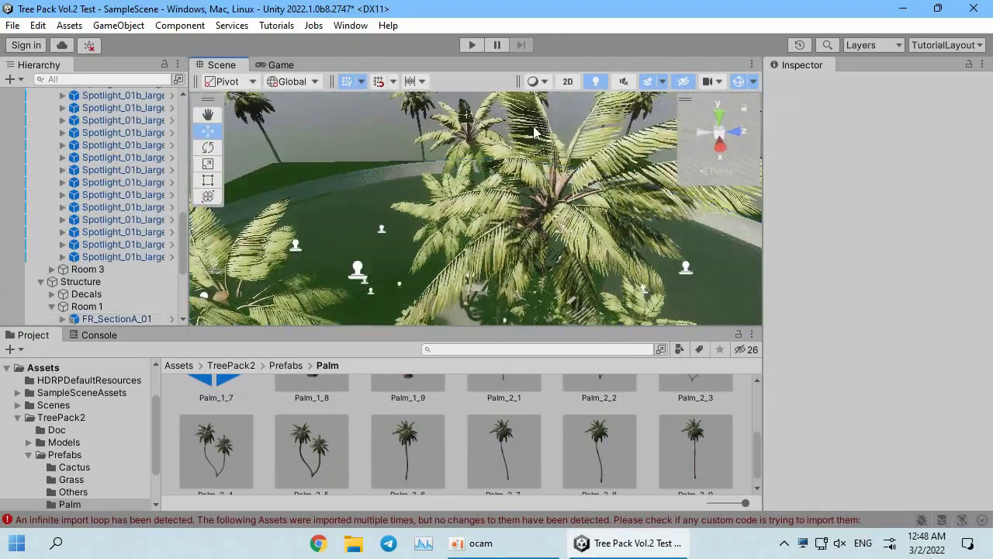
{"action": "left_click", "coordinate": [535, 124]}
{"action": "left_click", "coordinate": [534, 116]}
On Palm_2_7, open Palm_Leaf 1's Surface Options and keep alpha clipping threshold at 0.5.
{"action": "left_click", "coordinate": [736, 304]}
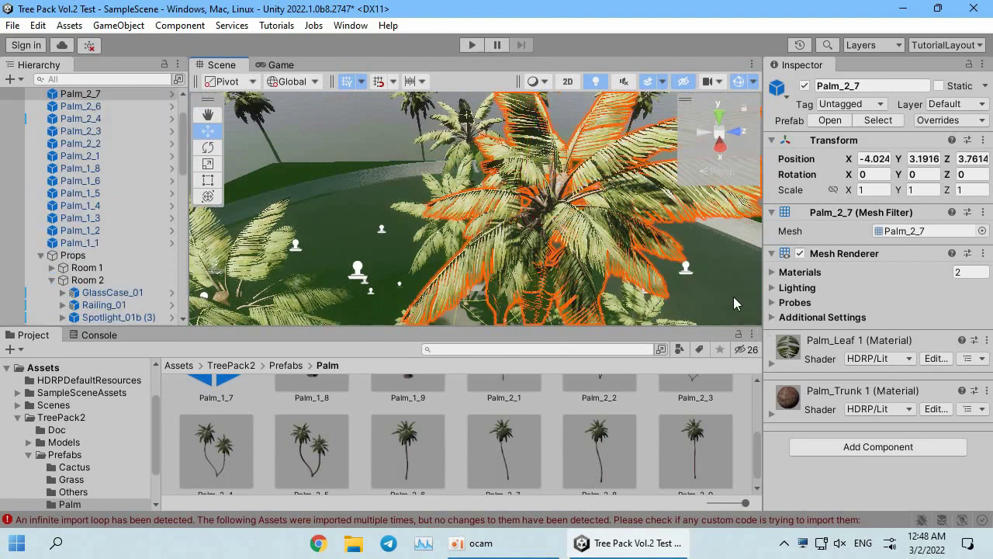
{"action": "left_click", "coordinate": [861, 371]}
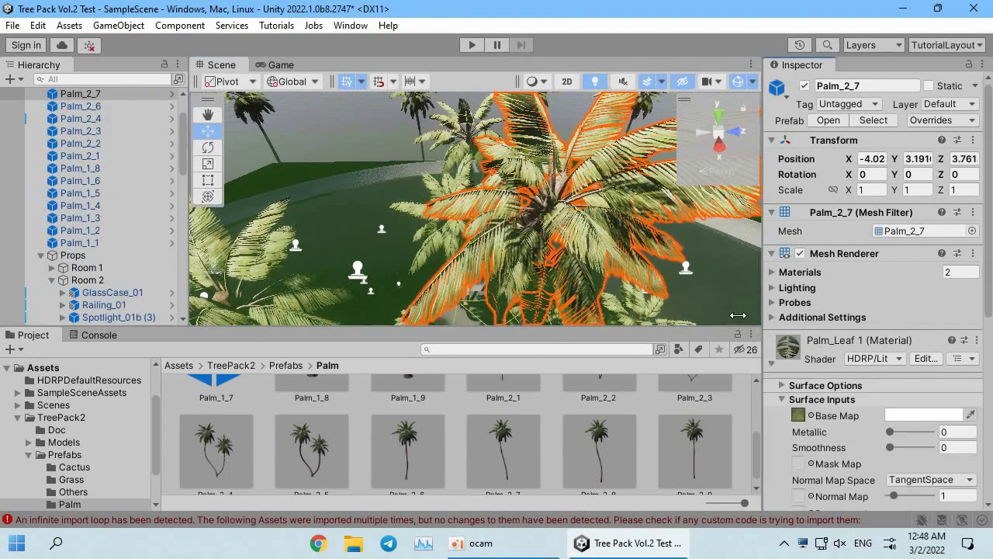
{"action": "left_click_drag", "start_coordinate": [765, 326], "coordinate": [648, 248]}
{"action": "left_click", "coordinate": [761, 254]}
{"action": "scroll", "coordinate": [776, 384], "scroll_direction": "down", "scroll_amount": 2}
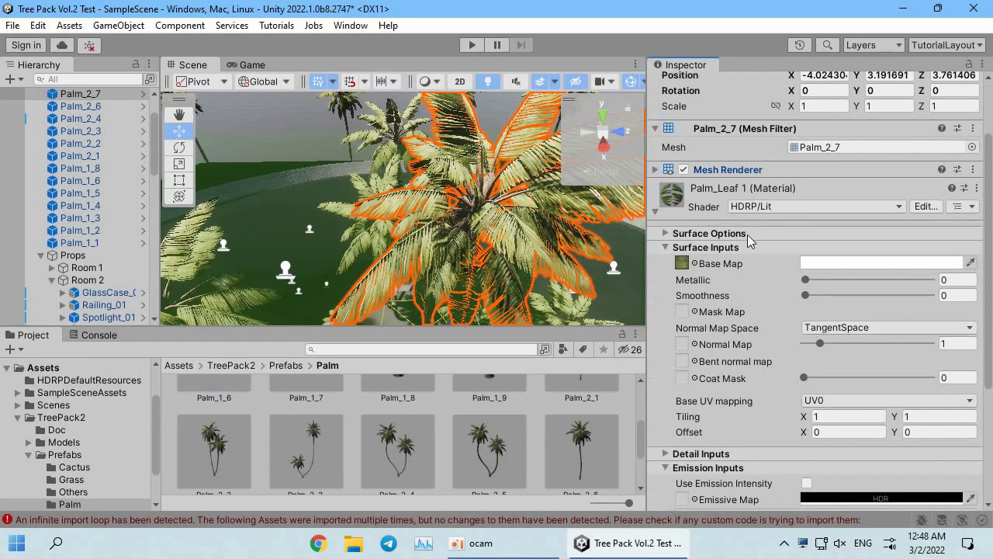
{"action": "left_click", "coordinate": [748, 235]}
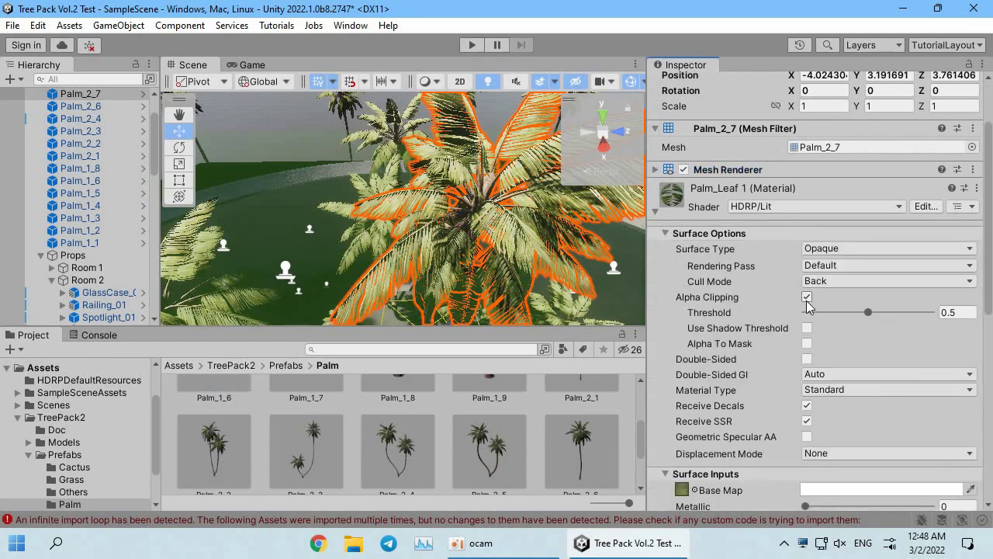
{"action": "scroll", "coordinate": [831, 282], "scroll_direction": "down", "scroll_amount": 1}
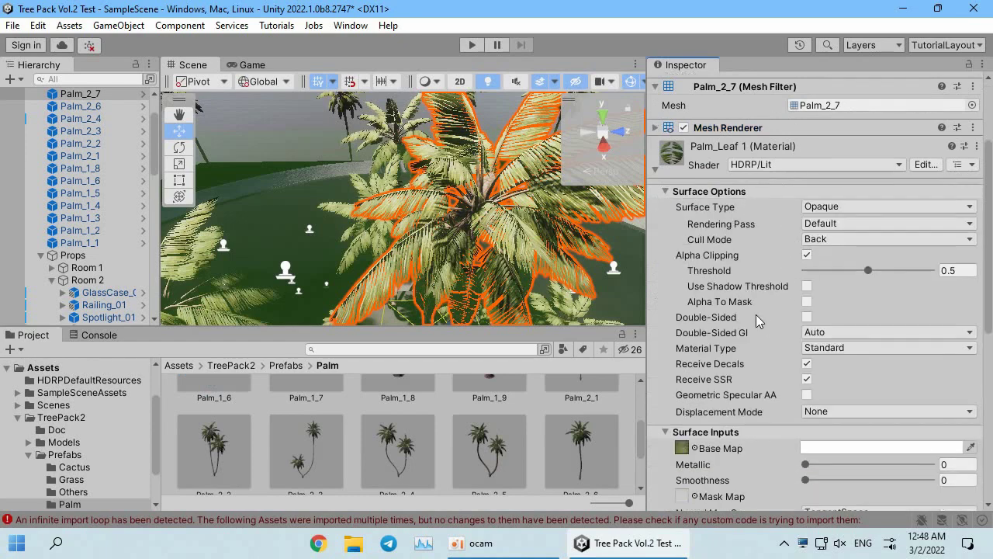
{"action": "scroll", "coordinate": [756, 314], "scroll_direction": "down", "scroll_amount": 2}
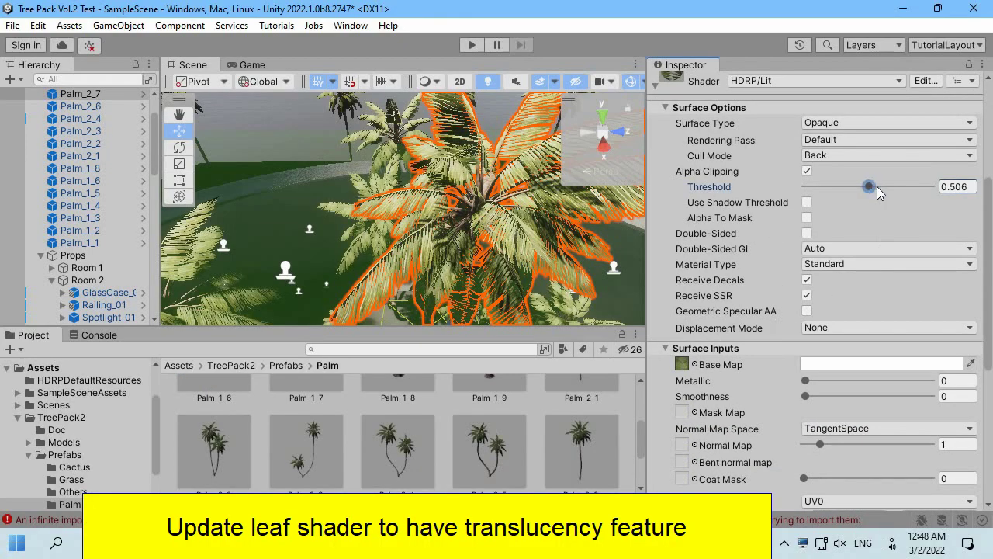
{"action": "left_click_drag", "start_coordinate": [878, 187], "coordinate": [896, 184]}
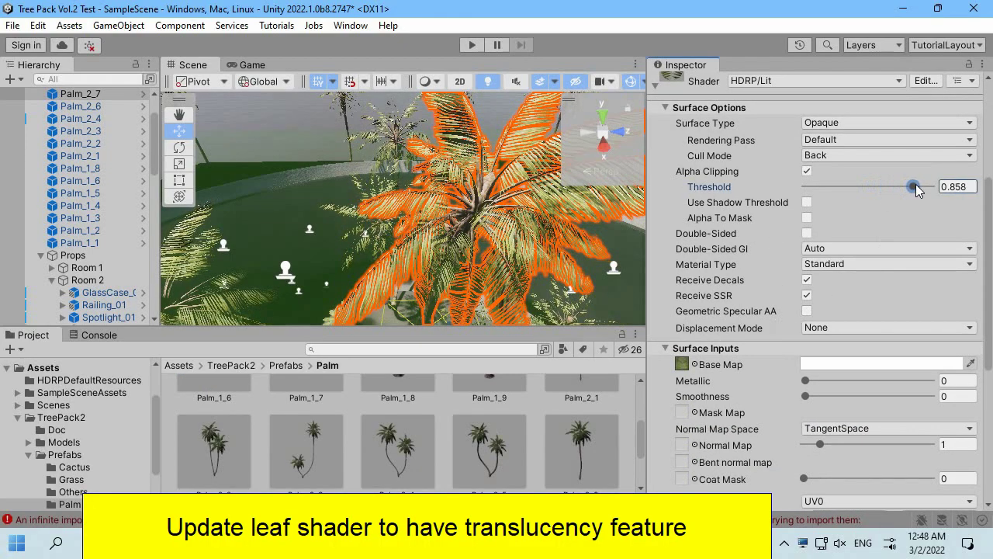
{"action": "type", "text": "0.5"}
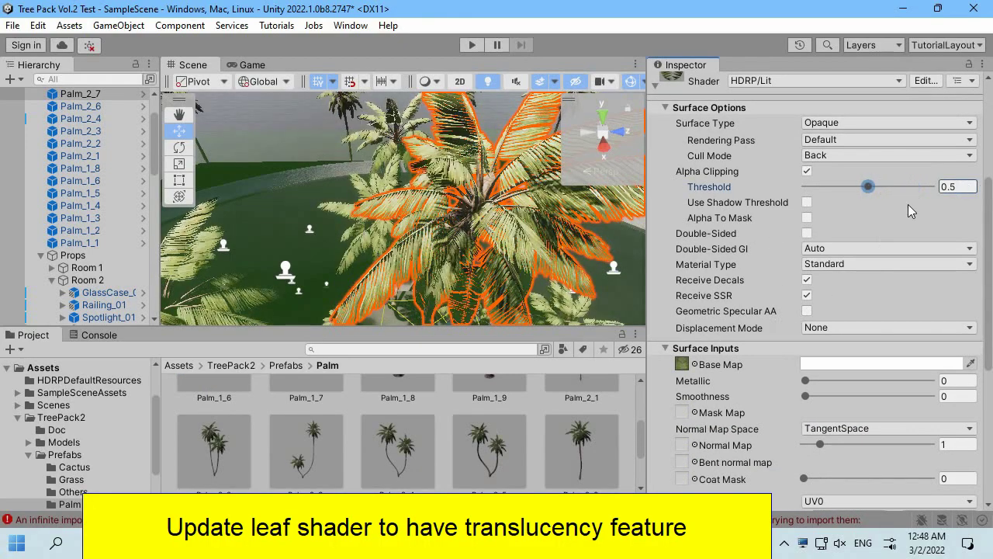
Set the leaf Material Type to Translucent with the Foliage diffusion profile.
{"action": "left_click", "coordinate": [830, 263]}
{"action": "left_click", "coordinate": [857, 368]}
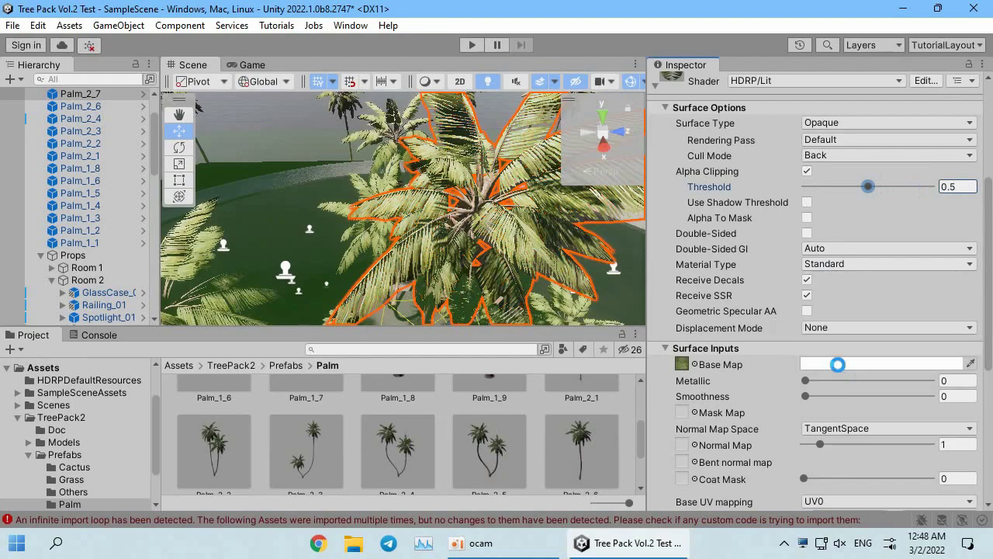
{"action": "scroll", "coordinate": [844, 370], "scroll_direction": "down", "scroll_amount": 2}
{"action": "scroll", "coordinate": [844, 370], "scroll_direction": "down", "scroll_amount": 1}
{"action": "left_click", "coordinate": [970, 339]}
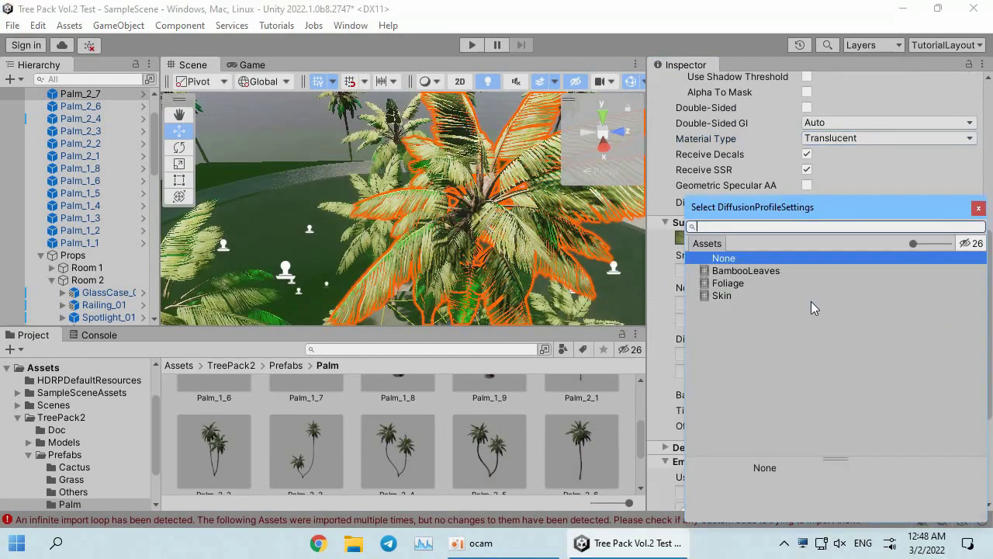
{"action": "double_click", "coordinate": [728, 283]}
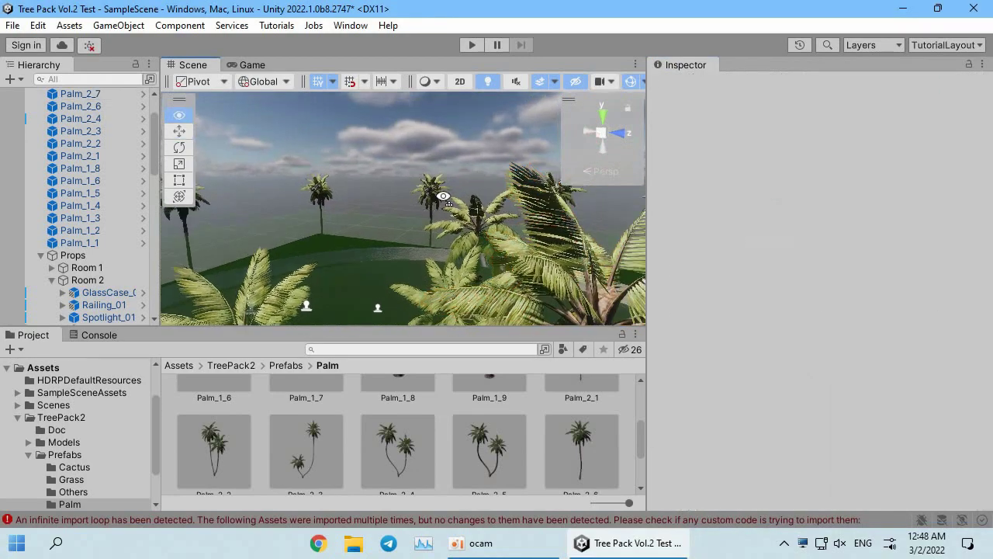
Orbit the Scene view around the courtyard and narrow the Hierarchy panel.
{"action": "mouse_move", "coordinate": [387, 146]}
{"action": "right_mouse_down"}
{"action": "mouse_move", "coordinate": [471, 227]}
{"action": "mouse_move", "coordinate": [465, 93]}
{"action": "right_mouse_up"}
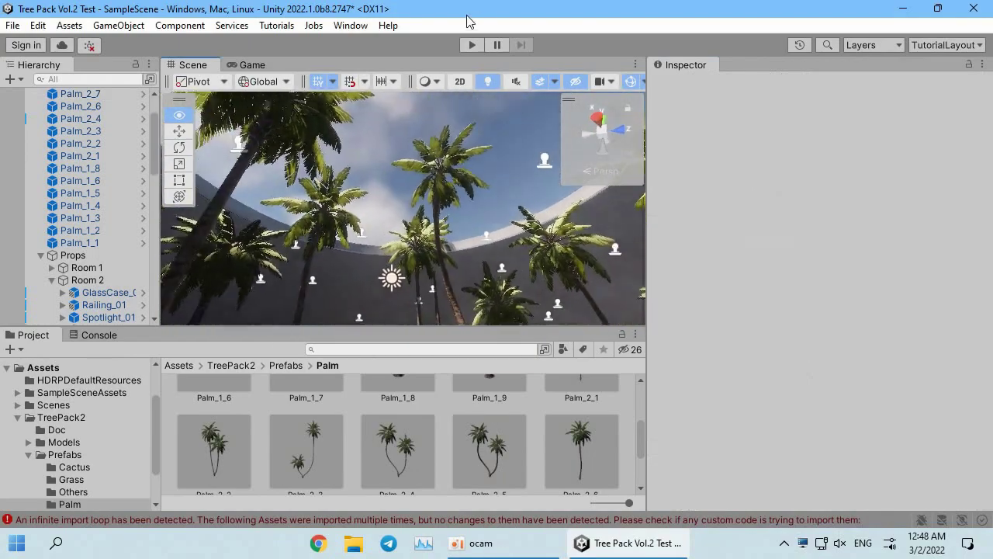
{"action": "right_click_drag", "start_coordinate": [466, 45], "coordinate": [478, 187]}
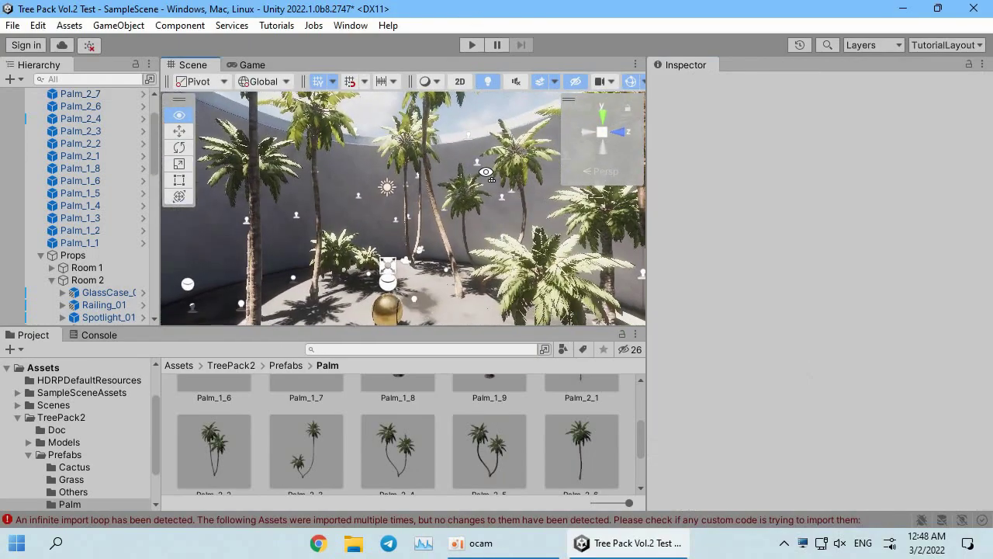
{"action": "right_click_drag", "start_coordinate": [479, 152], "coordinate": [66, 151]}
{"action": "left_click_drag", "start_coordinate": [156, 150], "coordinate": [136, 74]}
{"action": "type", "text": "ca"}
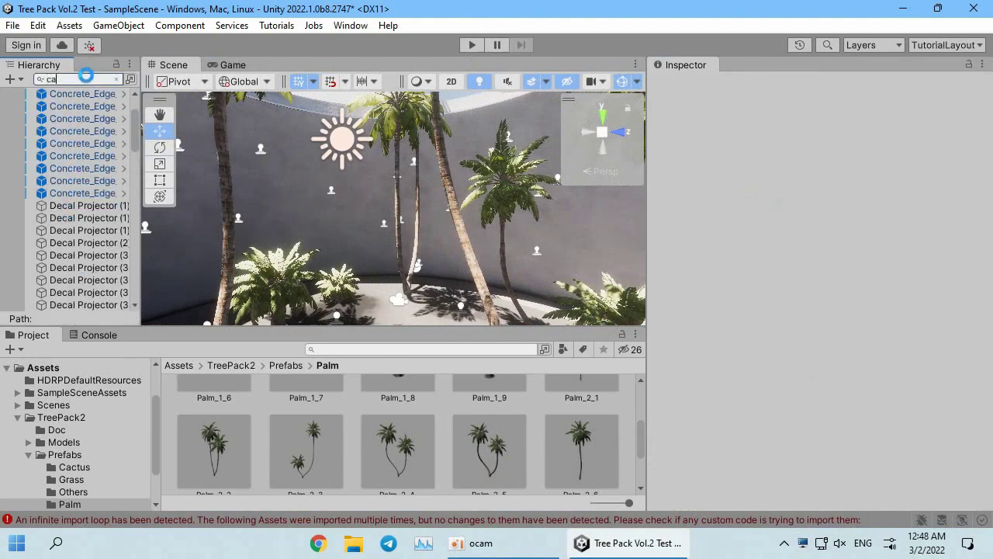
Locate Main Camera in the Hierarchy and fully unpack the PlayerControllerFPS prefab.
{"action": "type", "text": "m"}
{"action": "left_click", "coordinate": [50, 134]}
{"action": "left_click", "coordinate": [79, 80]}
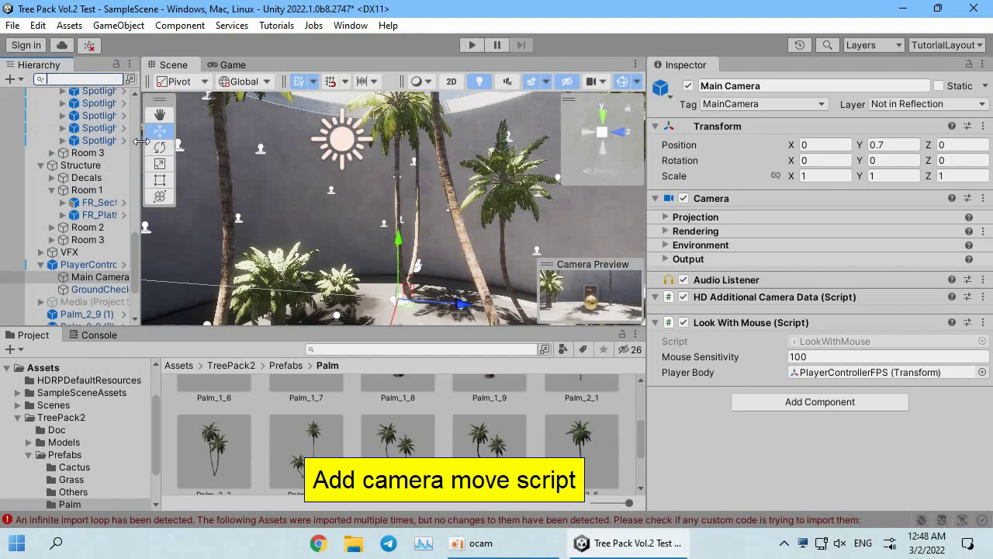
{"action": "left_click_drag", "start_coordinate": [141, 140], "coordinate": [267, 155]}
{"action": "right_click", "coordinate": [109, 267]}
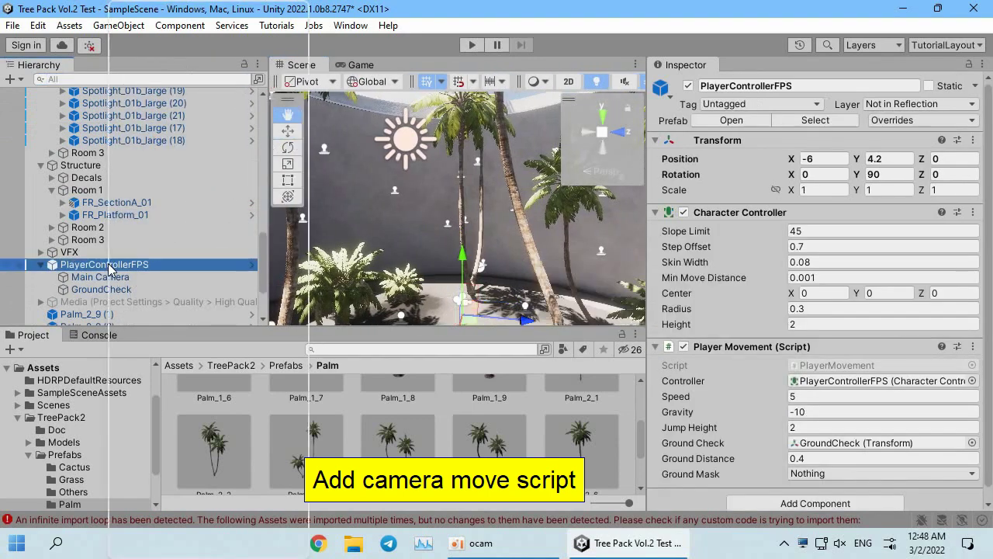
{"action": "mouse_move", "coordinate": [196, 200]}
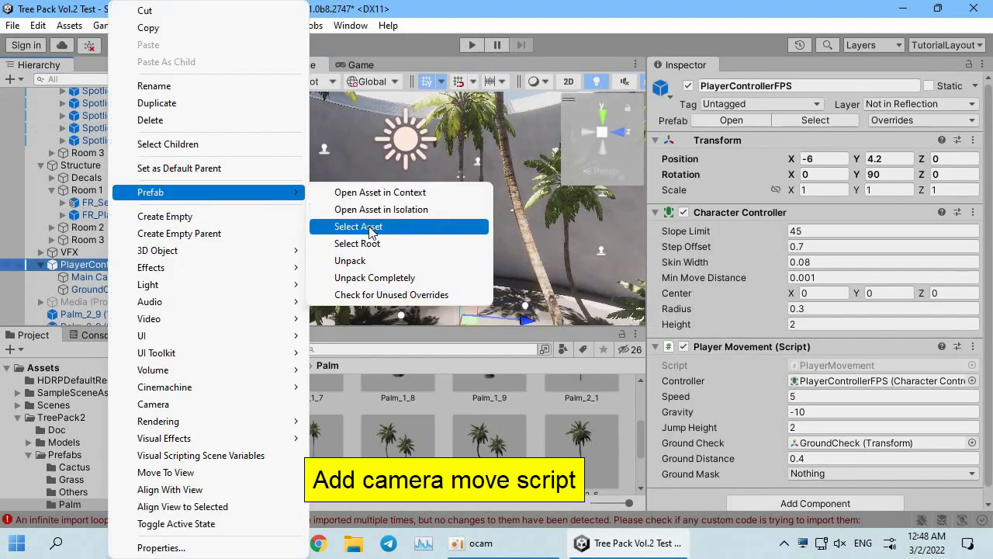
{"action": "left_click", "coordinate": [371, 278]}
Move Main Camera out, delete PlayerControllerFPS, and remove the Look With Mouse script.
{"action": "left_click", "coordinate": [117, 279]}
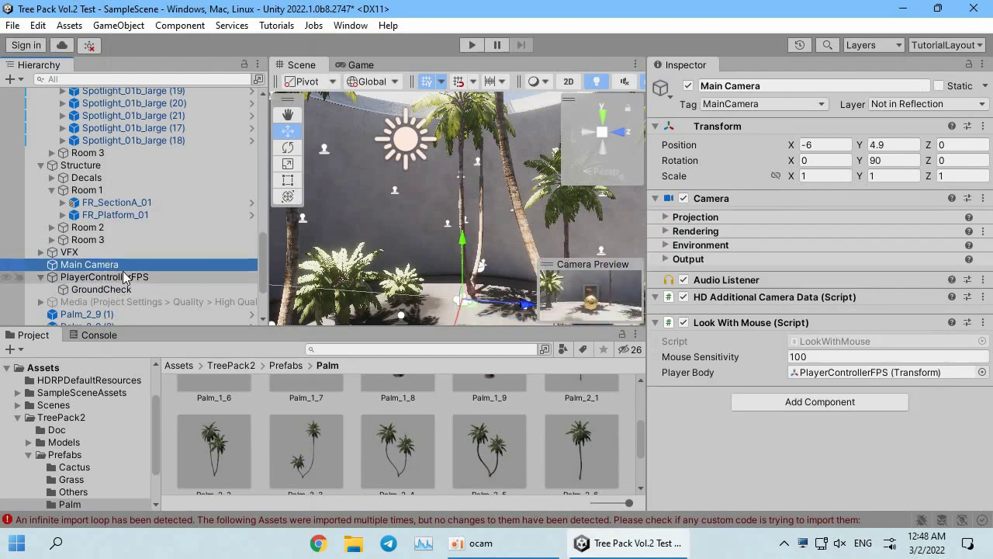
{"action": "left_click", "coordinate": [124, 277]}
{"action": "left_click_drag", "start_coordinate": [134, 278], "coordinate": [116, 266]}
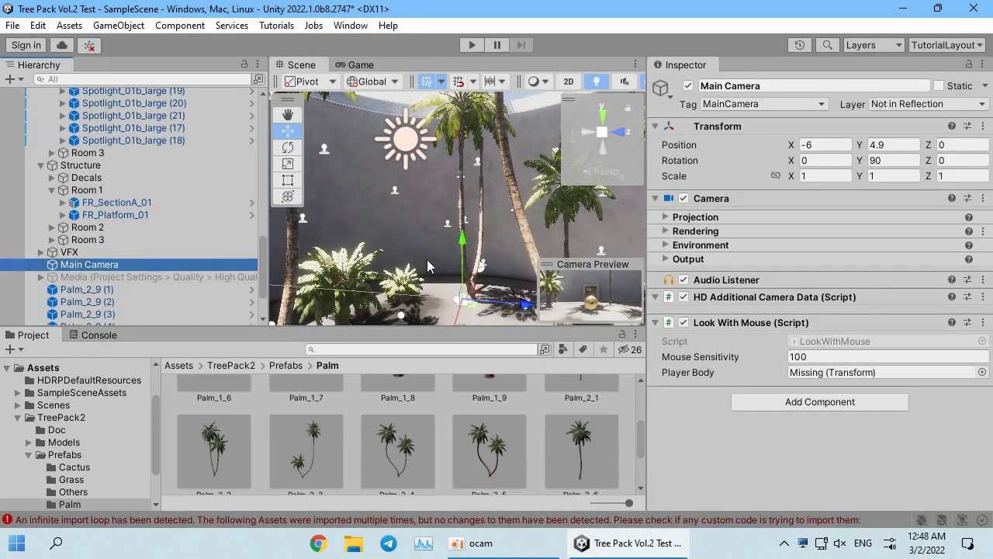
{"action": "left_click", "coordinate": [984, 323]}
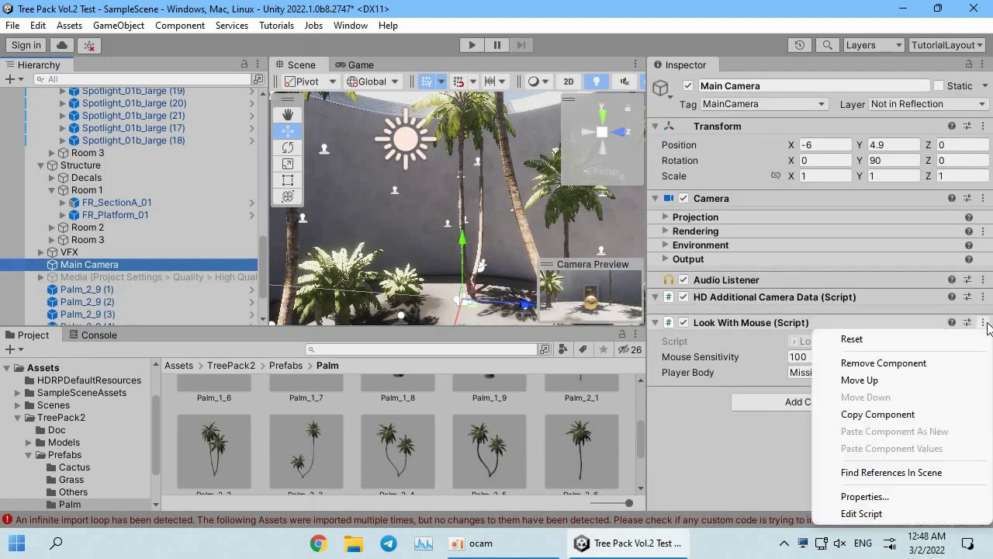
{"action": "left_click", "coordinate": [919, 361]}
{"action": "left_click", "coordinate": [801, 331]}
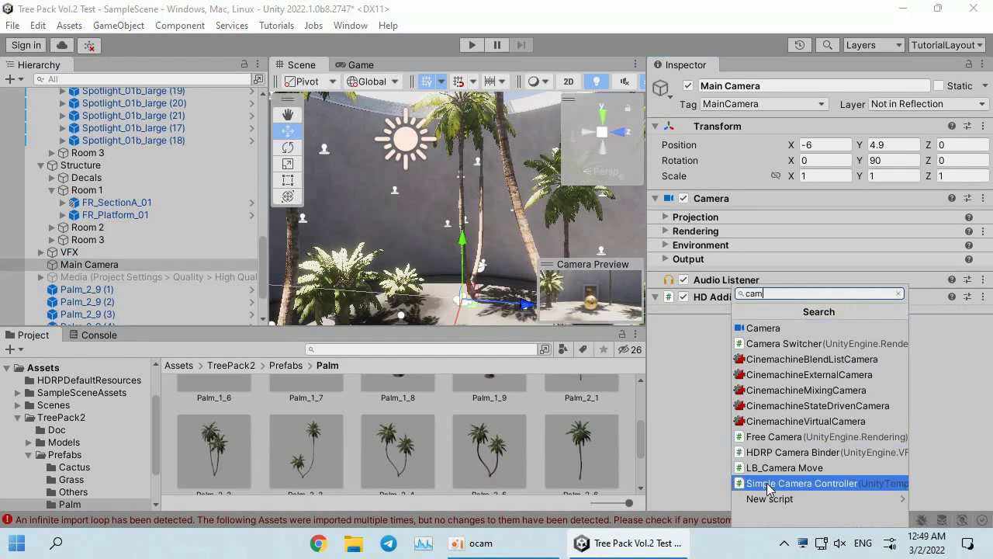
Add LB_Camera Move to Main Camera with Normal Move Speed 30, then enter Play mode.
{"action": "left_click", "coordinate": [772, 468]}
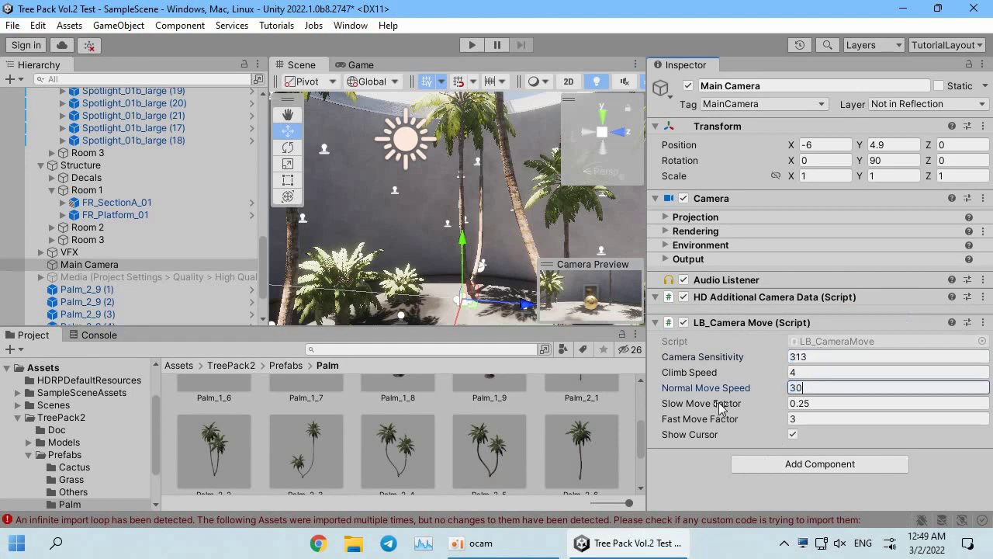
{"action": "left_click", "coordinate": [469, 44]}
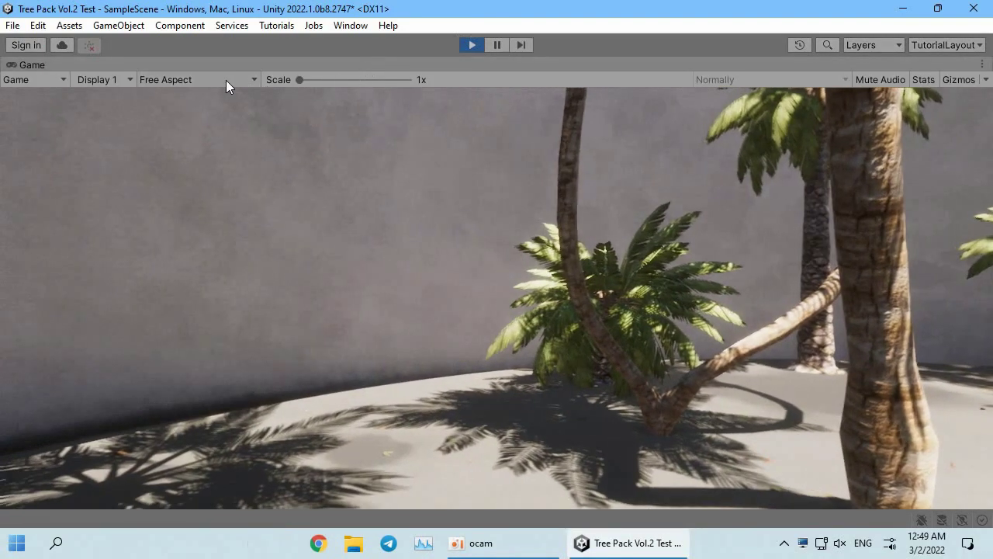
Preview the running game at QHD 2560x1440, then restore the full editor layout.
{"action": "left_click", "coordinate": [226, 80]}
{"action": "left_click", "coordinate": [209, 187]}
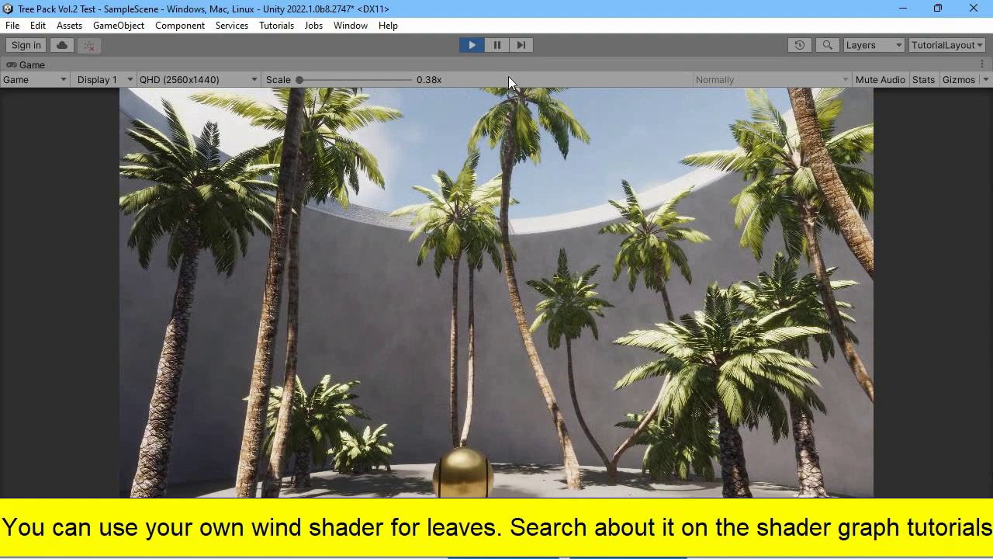
{"action": "double_click", "coordinate": [496, 64]}
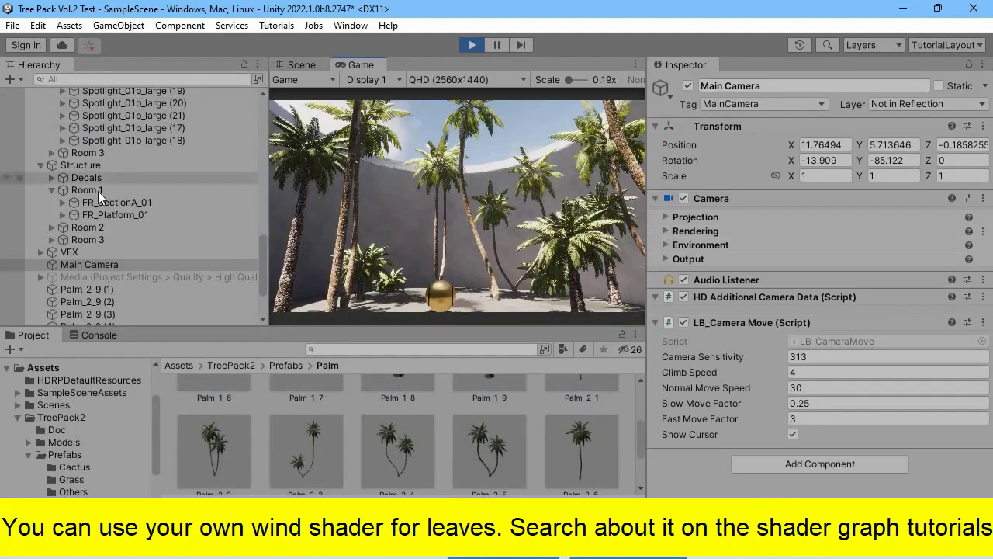
Show the Scene view with an overhead look at the courtyard's ground plane.
{"action": "scroll", "coordinate": [98, 191], "scroll_direction": "up", "scroll_amount": 5}
{"action": "scroll", "coordinate": [65, 206], "scroll_direction": "up", "scroll_amount": 5}
{"action": "left_click", "coordinate": [327, 66]}
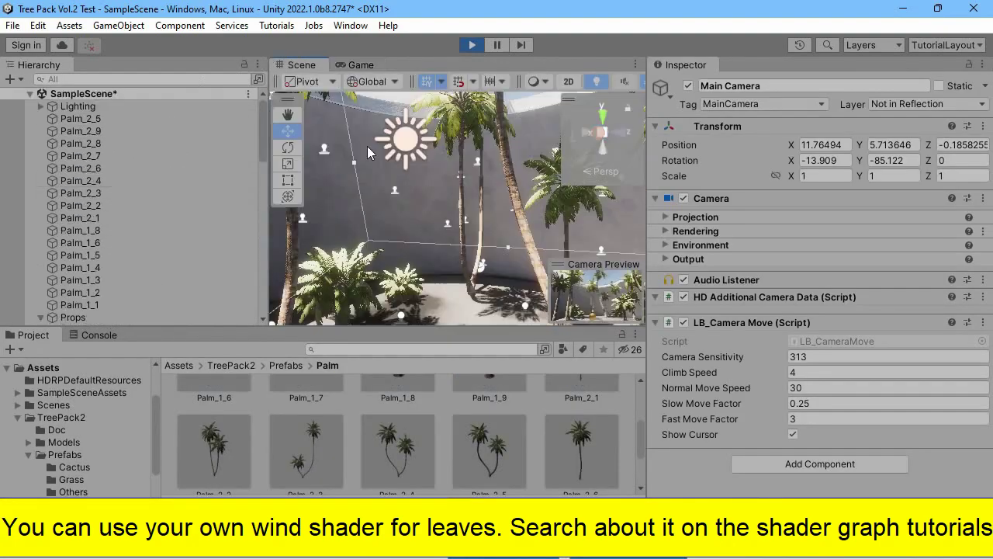
{"action": "scroll", "coordinate": [446, 209], "scroll_direction": "down", "scroll_amount": 5}
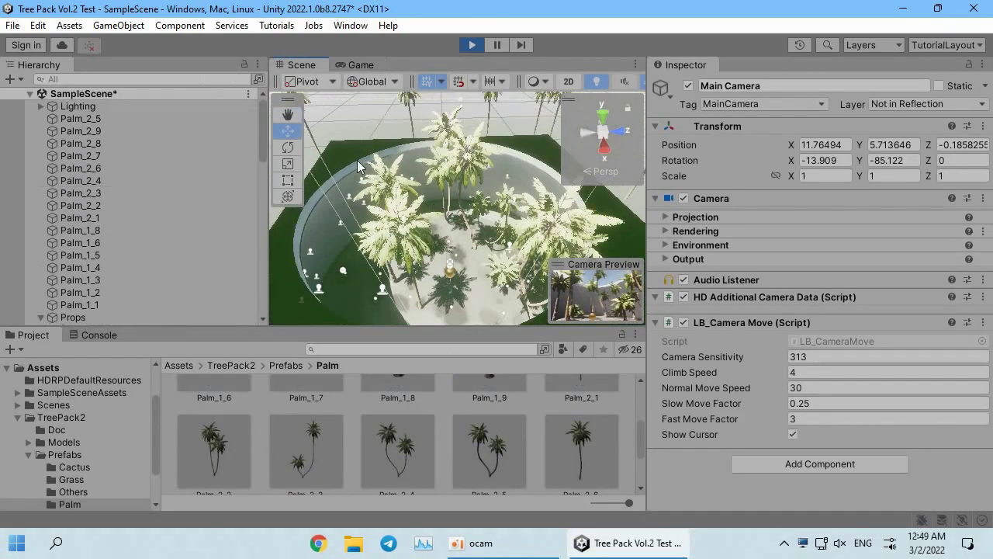
{"action": "left_click", "coordinate": [357, 161]}
{"action": "scroll", "coordinate": [357, 161], "scroll_direction": "down", "scroll_amount": 2}
{"action": "scroll", "coordinate": [374, 161], "scroll_direction": "up", "scroll_amount": 3}
Select Volume Room 1 and expand its Exposure override.
{"action": "left_click", "coordinate": [372, 163]}
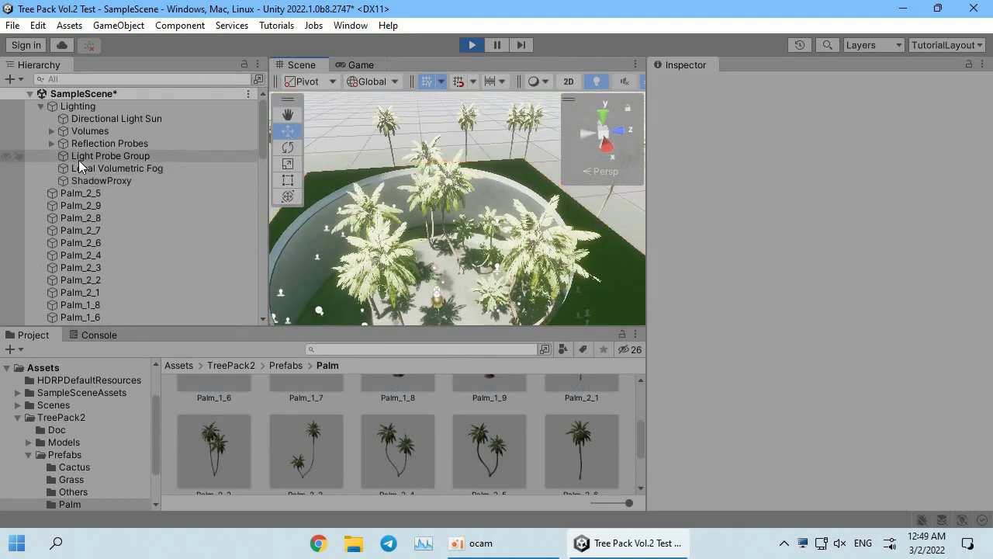
{"action": "left_click", "coordinate": [51, 132]}
{"action": "left_click", "coordinate": [106, 155]}
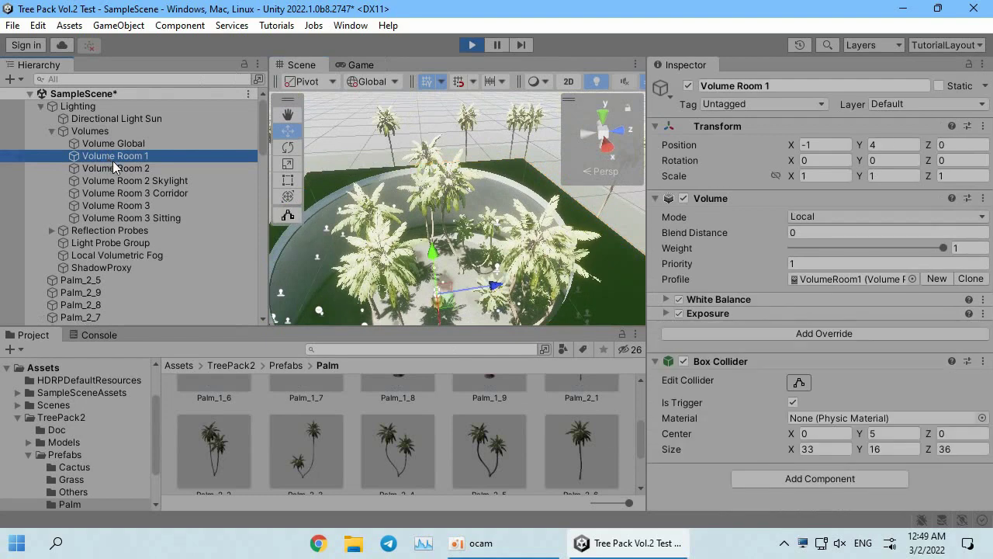
{"action": "left_click", "coordinate": [359, 64]}
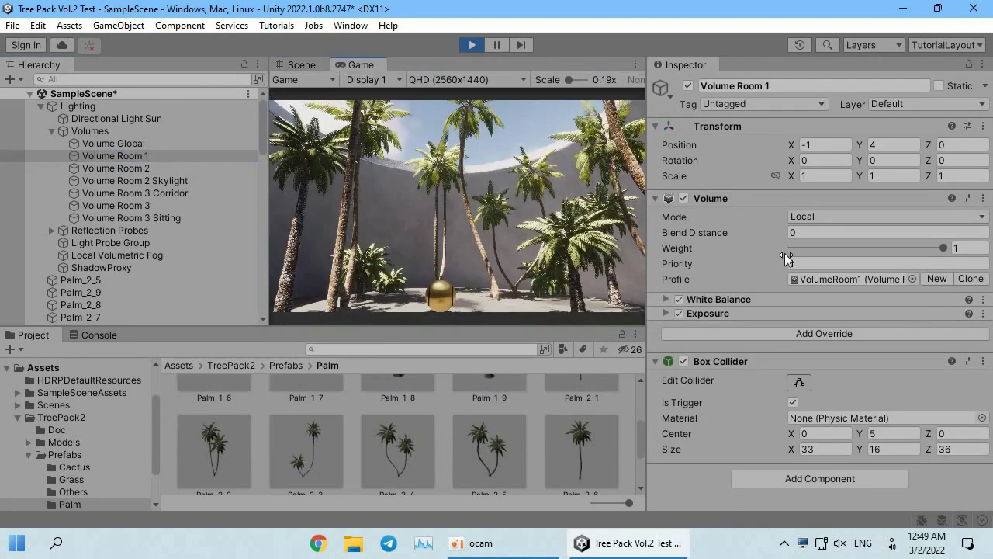
{"action": "left_click", "coordinate": [719, 314]}
Keep Limit Min at 8 and set exposure Compensation to 1.7.
{"action": "left_click_drag", "start_coordinate": [905, 382], "coordinate": [742, 372]}
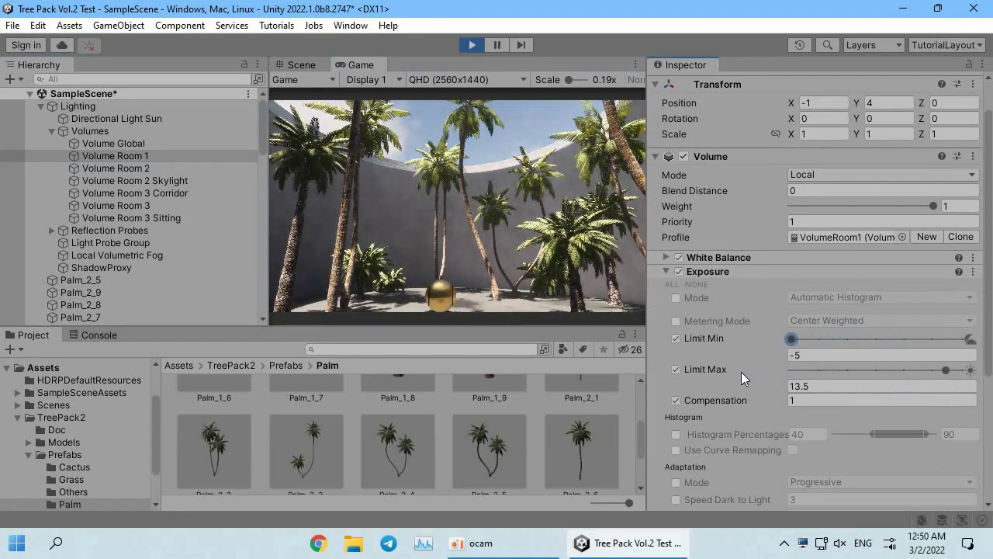
{"action": "key", "text": "ctrl+z"}
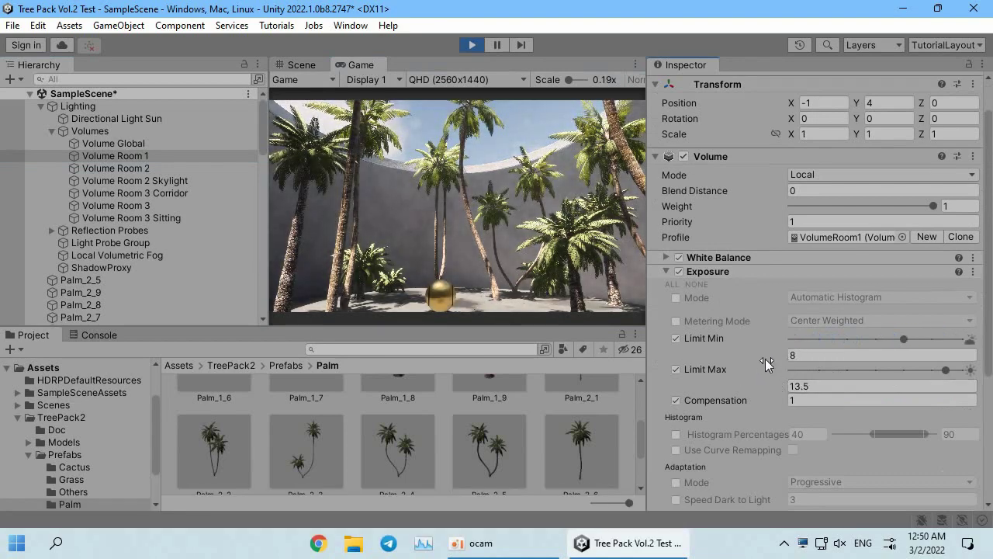
{"action": "scroll", "coordinate": [767, 403], "scroll_direction": "down", "scroll_amount": 1}
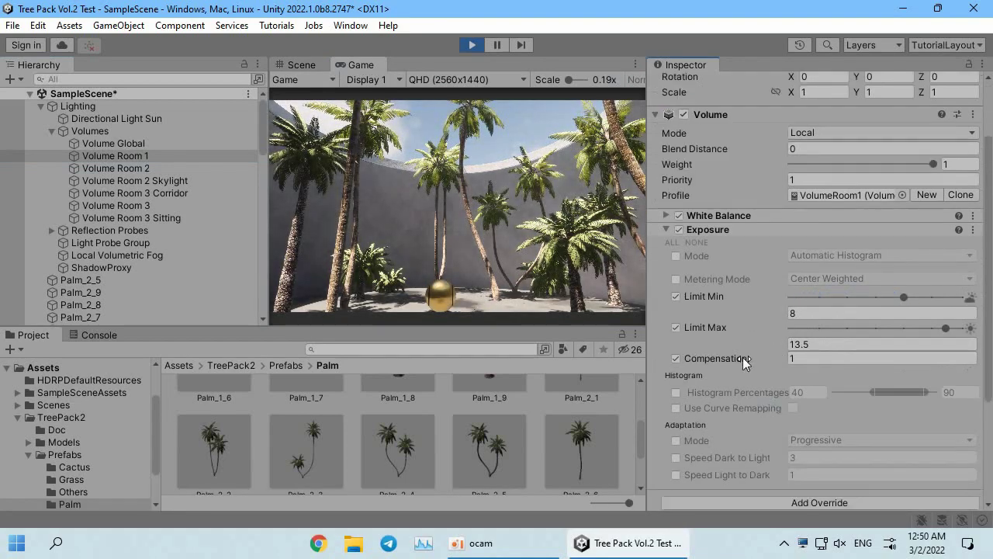
{"action": "left_click_drag", "start_coordinate": [744, 358], "coordinate": [781, 358]}
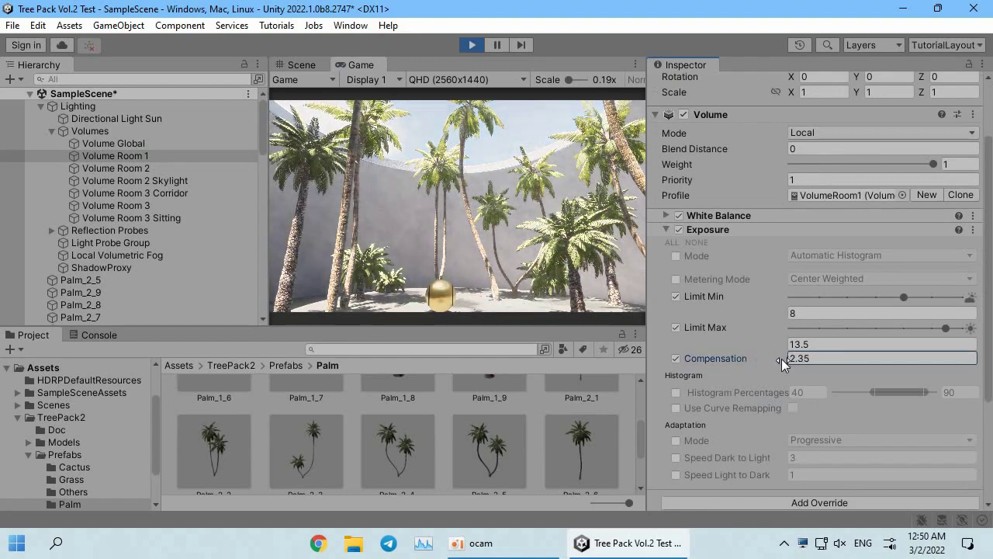
{"action": "key", "text": "ctrl+z"}
{"action": "left_click", "coordinate": [846, 359]}
{"action": "type", "text": "7"}
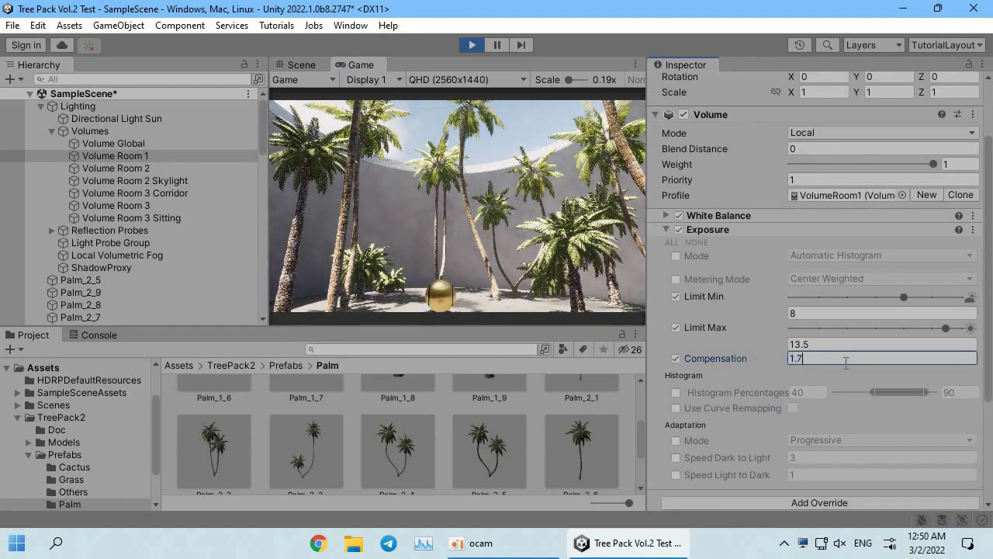
Maximize the Game view to inspect the brightened courtyard while playing.
{"action": "double_click", "coordinate": [370, 67]}
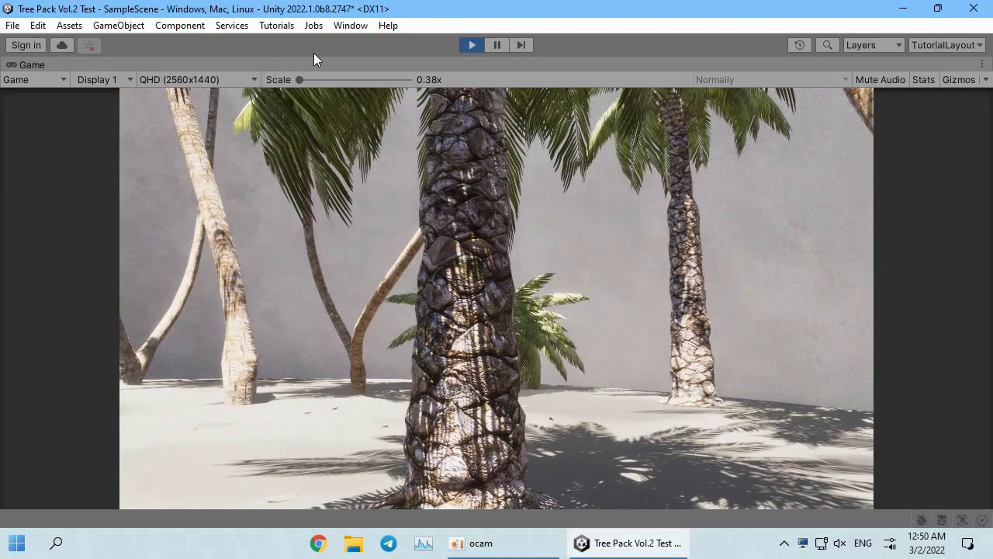
Back in the Scene view, orbit the courtyard and select palm Palm_1_1.
{"action": "double_click", "coordinate": [320, 67]}
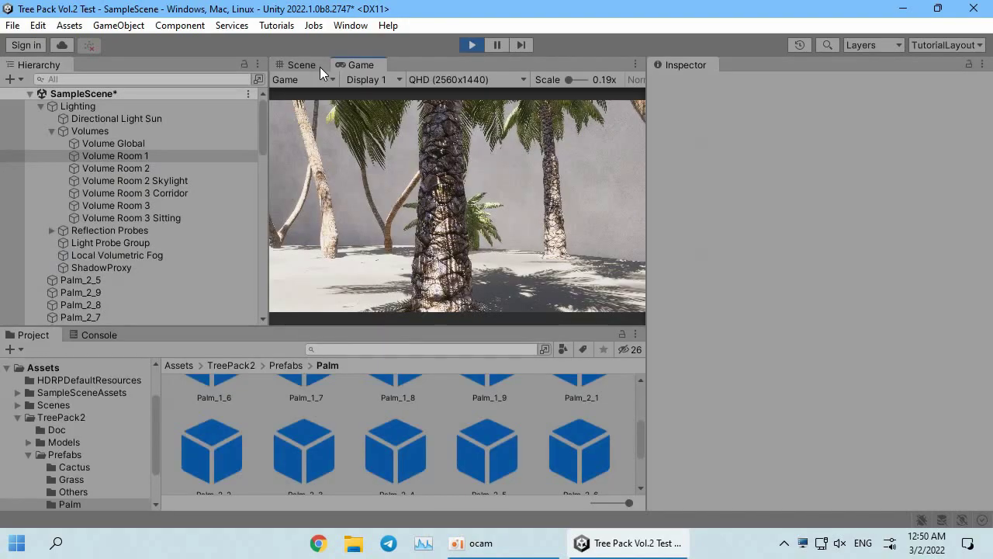
{"action": "left_click", "coordinate": [301, 64]}
{"action": "mouse_move", "coordinate": [435, 256]}
{"action": "left_mouse_down", "text": "alt"}
{"action": "mouse_move", "coordinate": [458, 286]}
{"action": "mouse_move", "coordinate": [80, 30]}
{"action": "mouse_move", "coordinate": [134, 60]}
{"action": "mouse_move", "coordinate": [439, 132]}
{"action": "mouse_move", "coordinate": [403, 117]}
{"action": "left_mouse_up", "text": "alt"}
{"action": "left_click", "coordinate": [387, 101]}
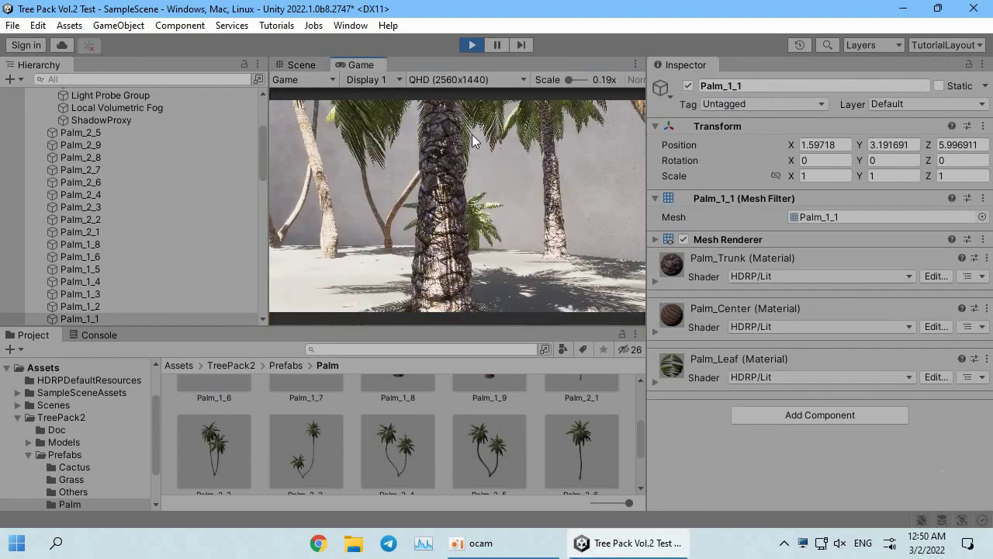
Try different bark textures from the Bark folder on Palm_Trunk's Base Map.
{"action": "left_click", "coordinate": [703, 272]}
{"action": "scroll", "coordinate": [704, 312], "scroll_direction": "down", "scroll_amount": 2}
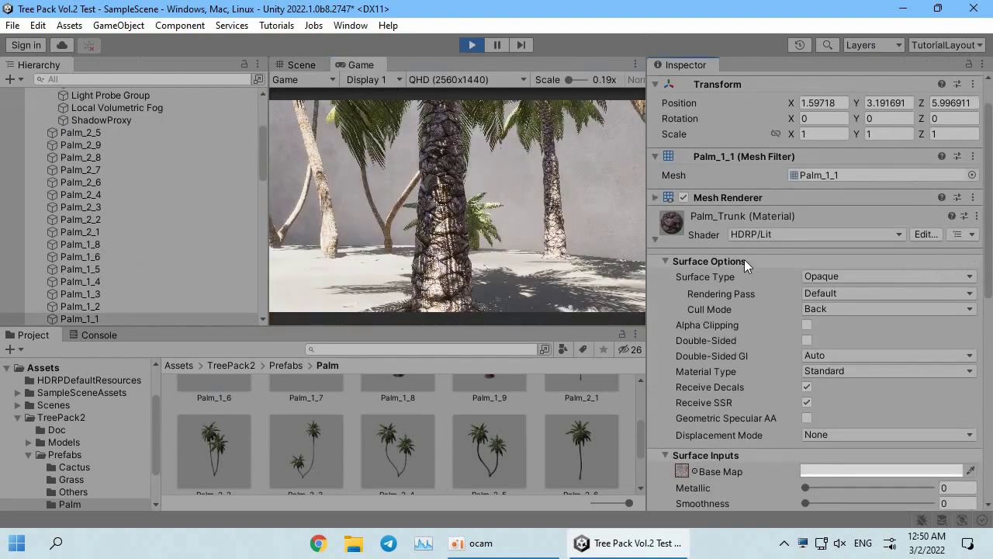
{"action": "left_click", "coordinate": [743, 262]}
{"action": "left_click", "coordinate": [682, 293]}
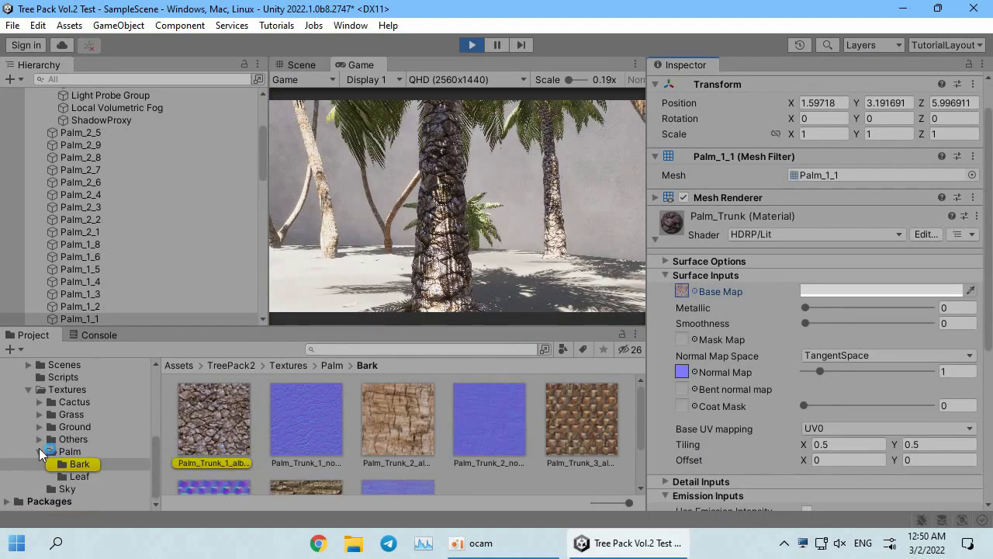
{"action": "left_click_drag", "start_coordinate": [693, 295], "coordinate": [683, 293]}
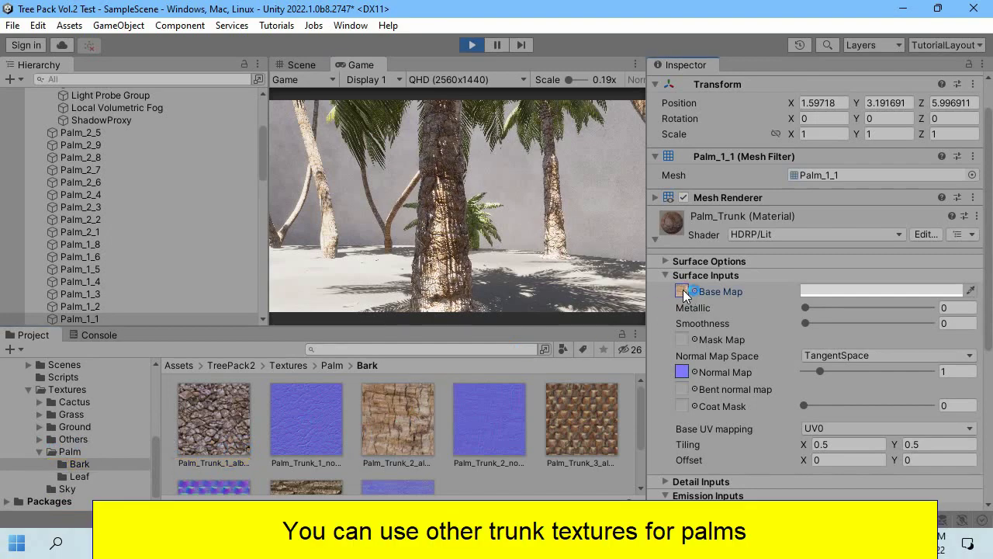
{"action": "left_click_drag", "start_coordinate": [268, 97], "coordinate": [124, 91]}
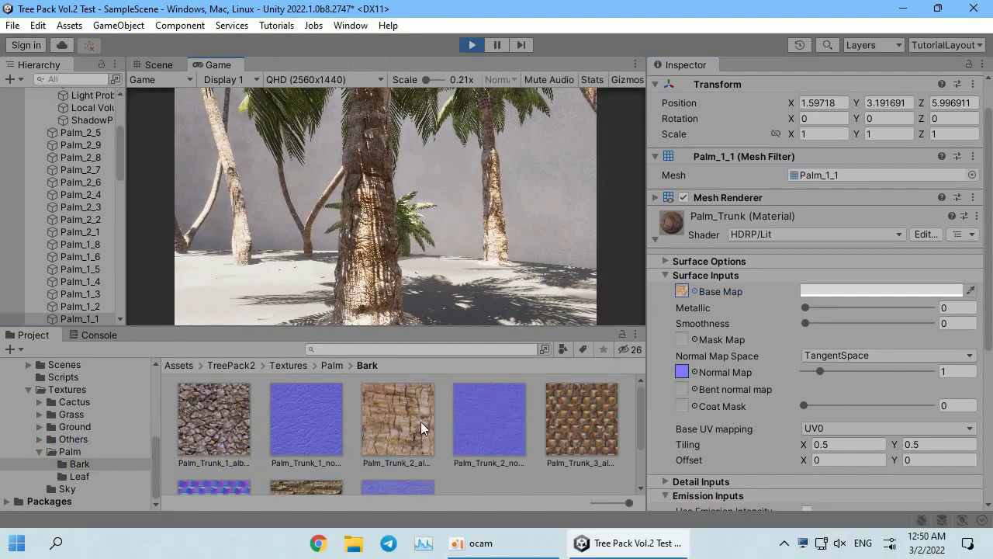
{"action": "left_click_drag", "start_coordinate": [684, 295], "coordinate": [685, 292]}
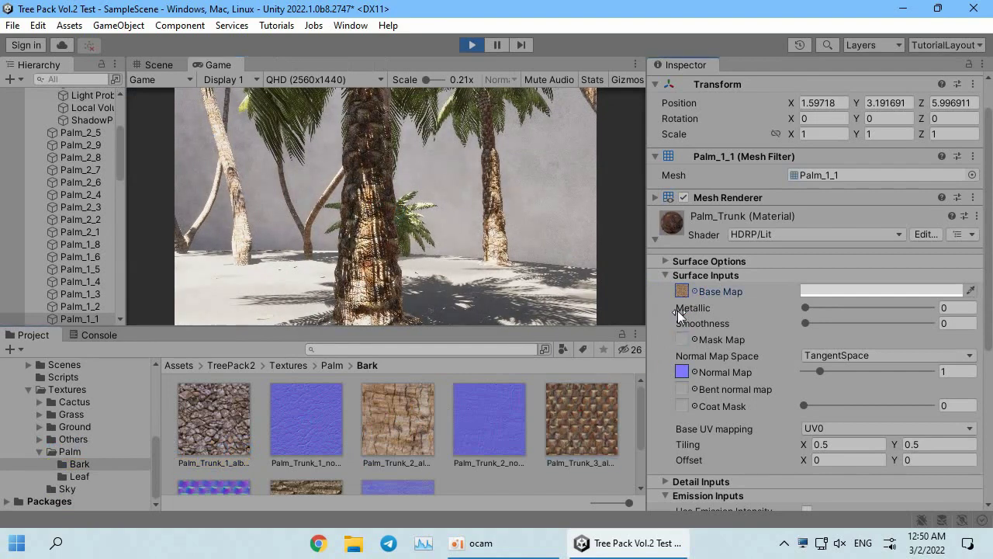
{"action": "scroll", "coordinate": [333, 429], "scroll_direction": "down", "scroll_amount": 2}
{"action": "left_click_drag", "start_coordinate": [213, 450], "coordinate": [681, 378]}
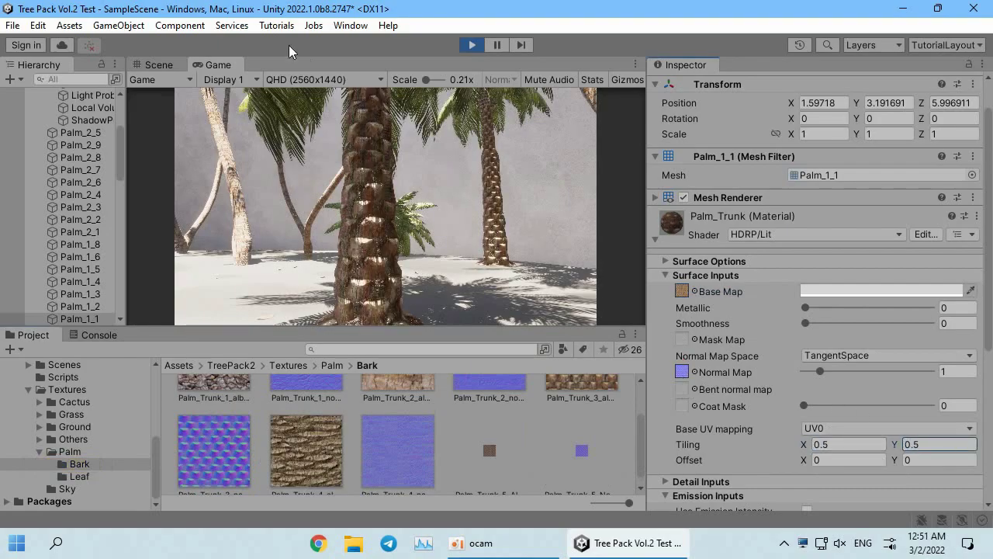
Check the trunks in a maximized Game view, then assign Palm_Trunk_4 as Base Map.
{"action": "double_click", "coordinate": [229, 67]}
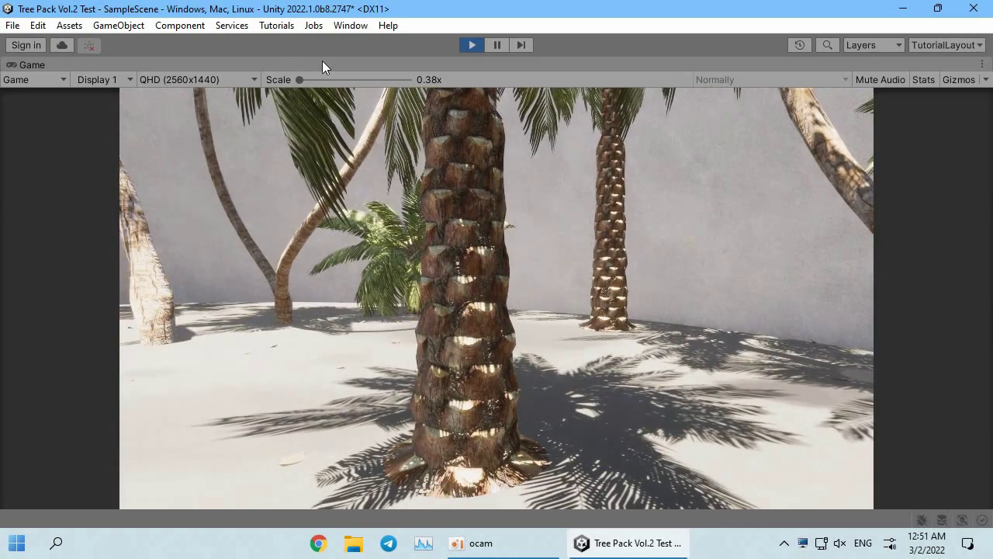
{"action": "double_click", "coordinate": [322, 60]}
{"action": "left_click_drag", "start_coordinate": [698, 302], "coordinate": [679, 330]}
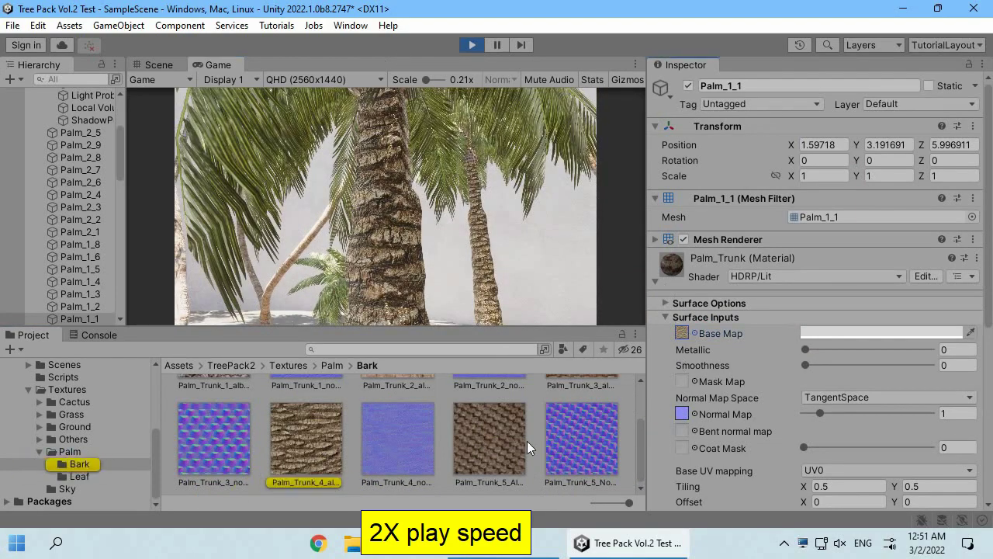
Swap the Palm_Trunk material back to the Palm_Trunk_1 bark and reduce its normal-map strength.
{"action": "left_click", "coordinate": [598, 440]}
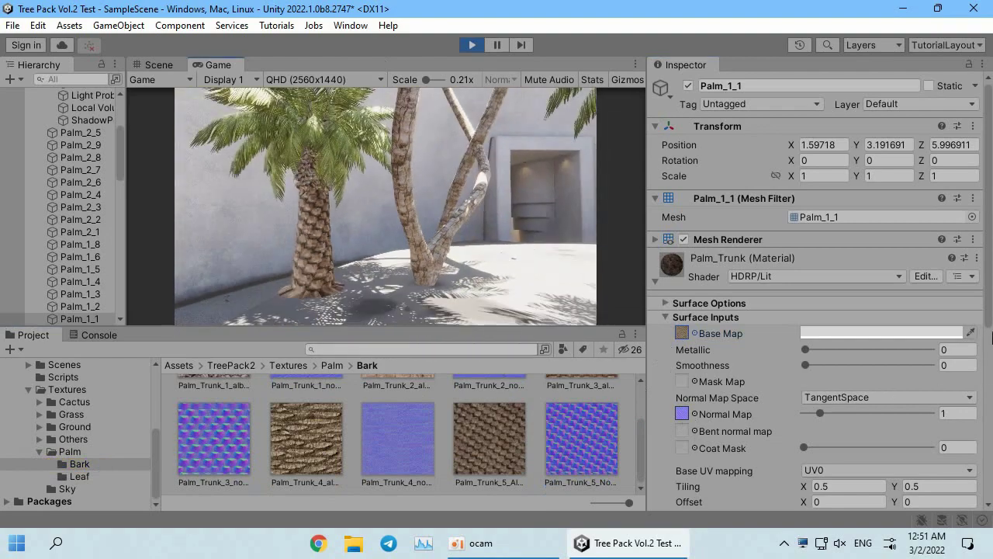
{"action": "scroll", "coordinate": [372, 431], "scroll_direction": "up", "scroll_amount": 2}
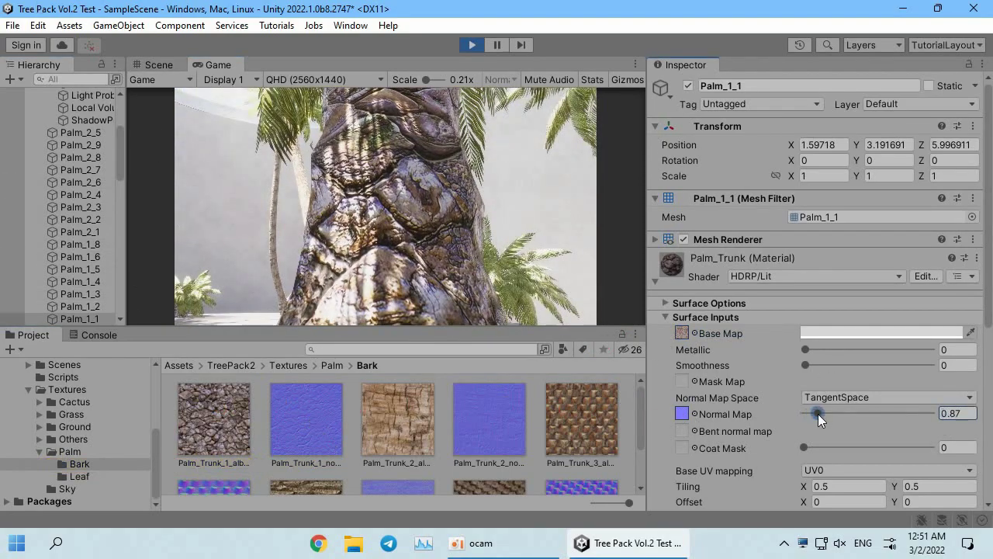
{"action": "left_click_drag", "start_coordinate": [818, 414], "coordinate": [807, 414]}
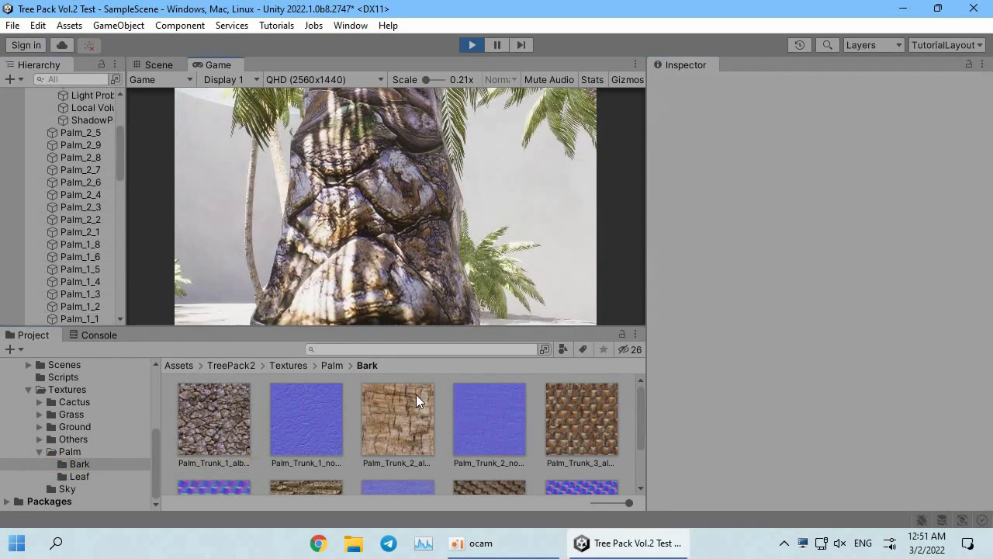
{"action": "right_click", "coordinate": [213, 66]}
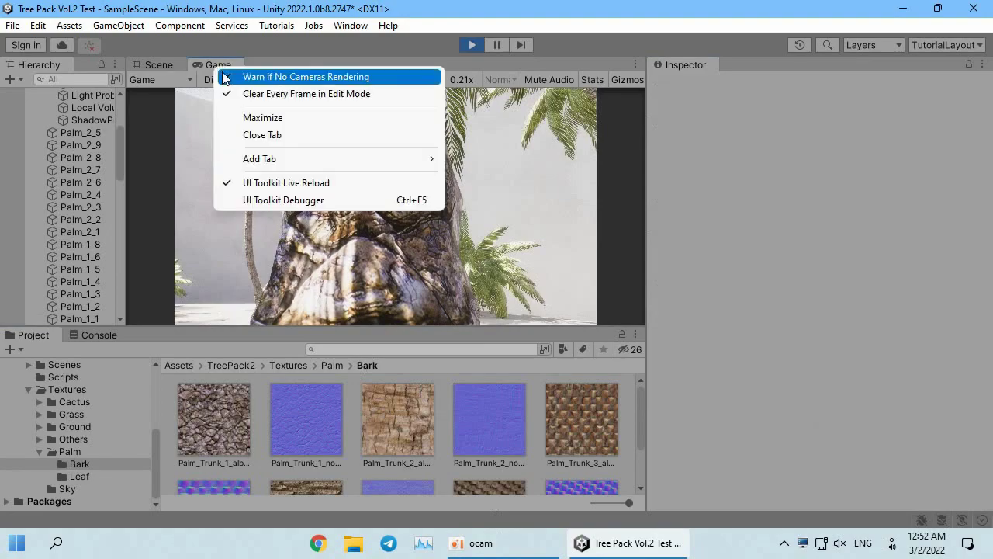
{"action": "left_click", "coordinate": [250, 118]}
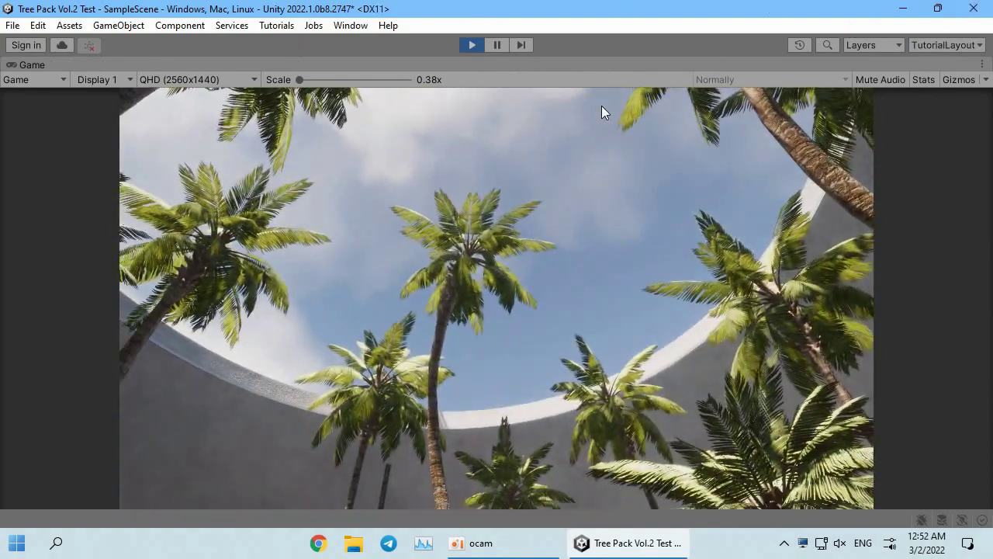
{"action": "key", "text": "shift+space"}
{"action": "scroll", "coordinate": [95, 177], "scroll_direction": "up", "scroll_amount": 5}
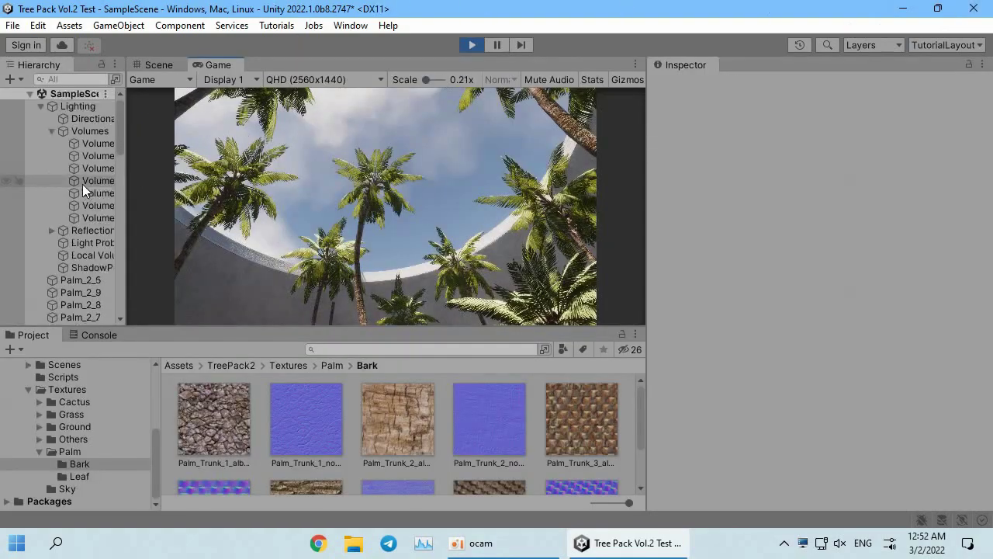
Raise the Directional Light Sun intensity to 150000 Lux and preview it in the maximized Game view.
{"action": "left_click_drag", "start_coordinate": [139, 142], "coordinate": [237, 142]}
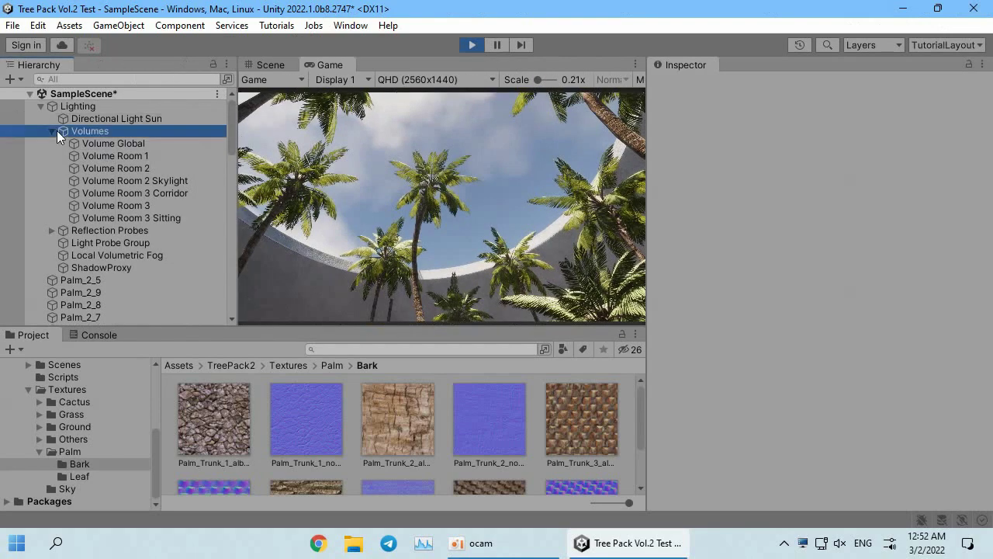
{"action": "left_click", "coordinate": [51, 132]}
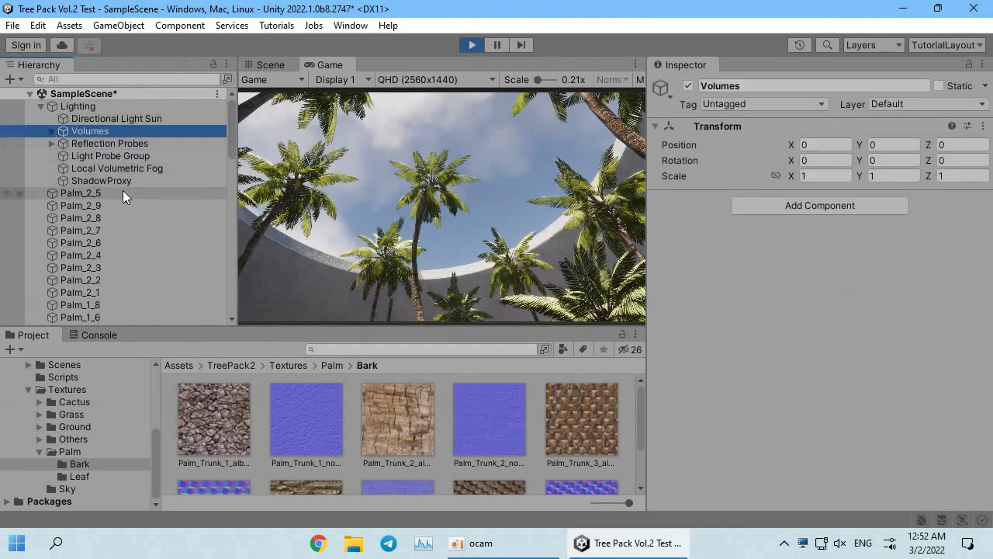
{"action": "left_click", "coordinate": [101, 116]}
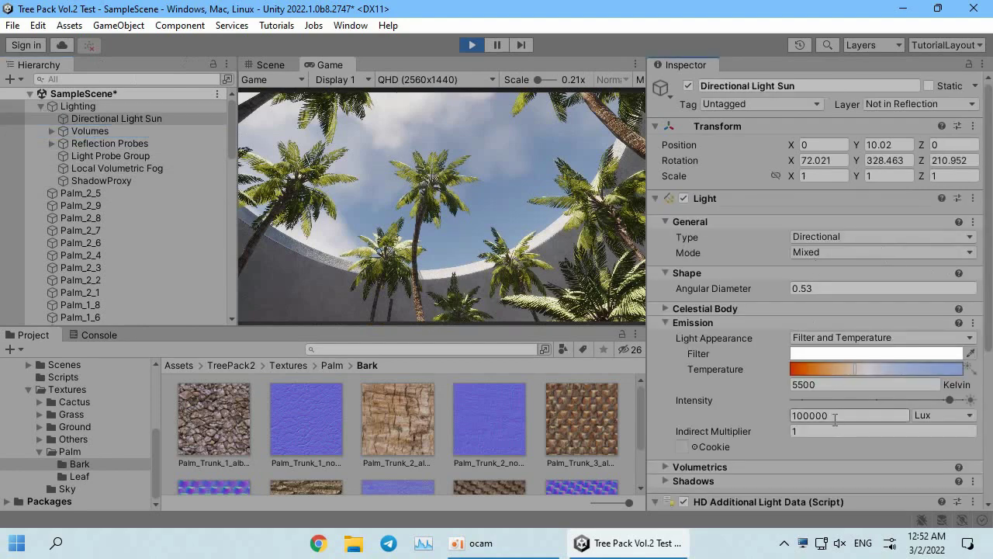
{"action": "type", "text": "150000"}
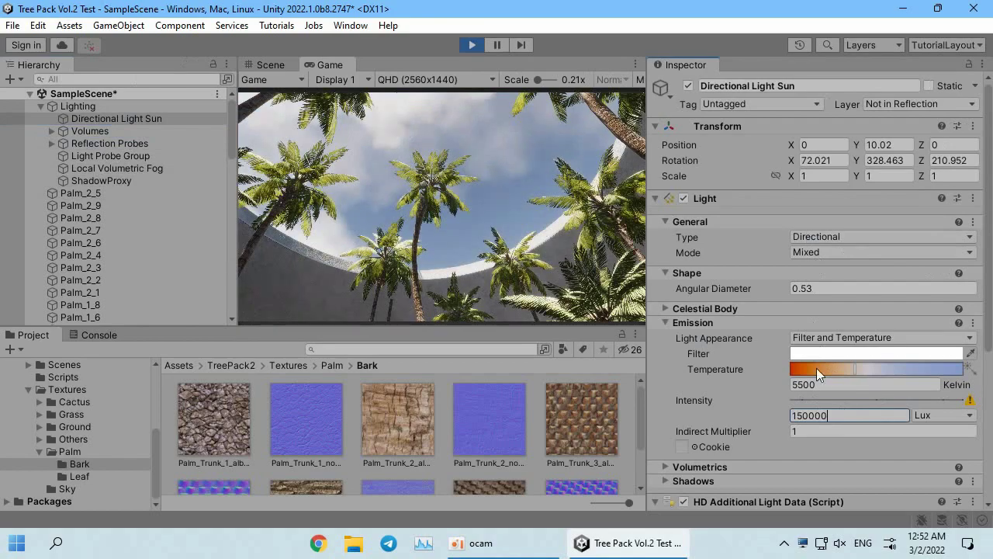
{"action": "double_click", "coordinate": [329, 64]}
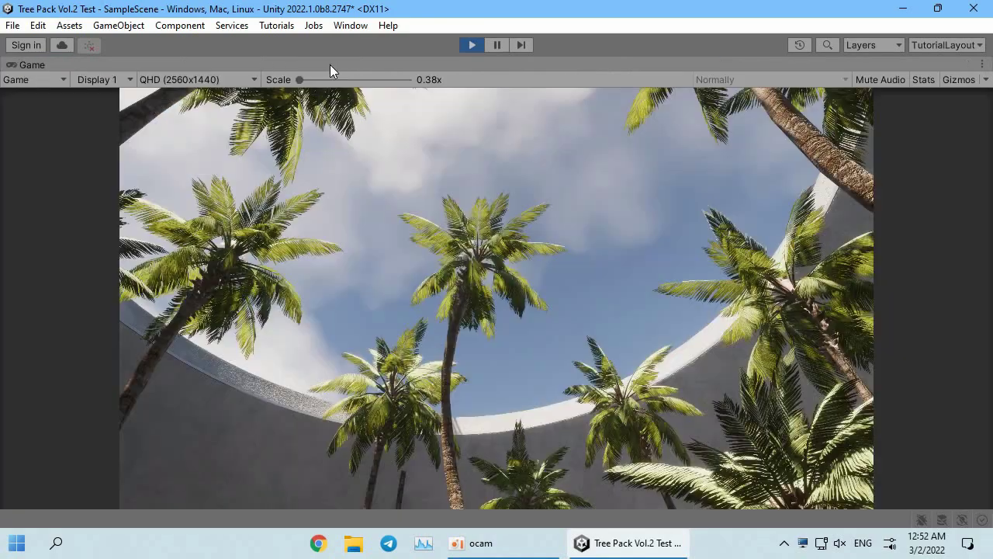